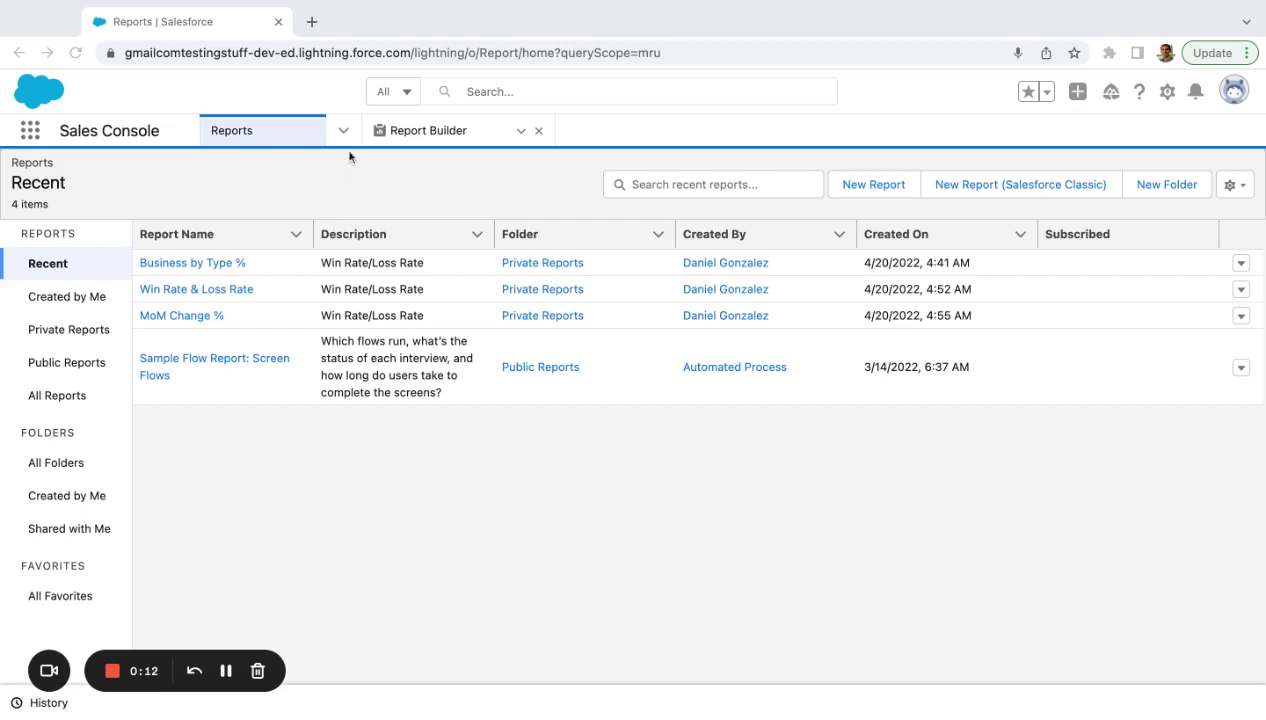
- Close the Report Builder tab and open Grand Hotels & Resorts Ltd from the Accounts list
{"action": "left_click", "coordinate": [538, 132]}
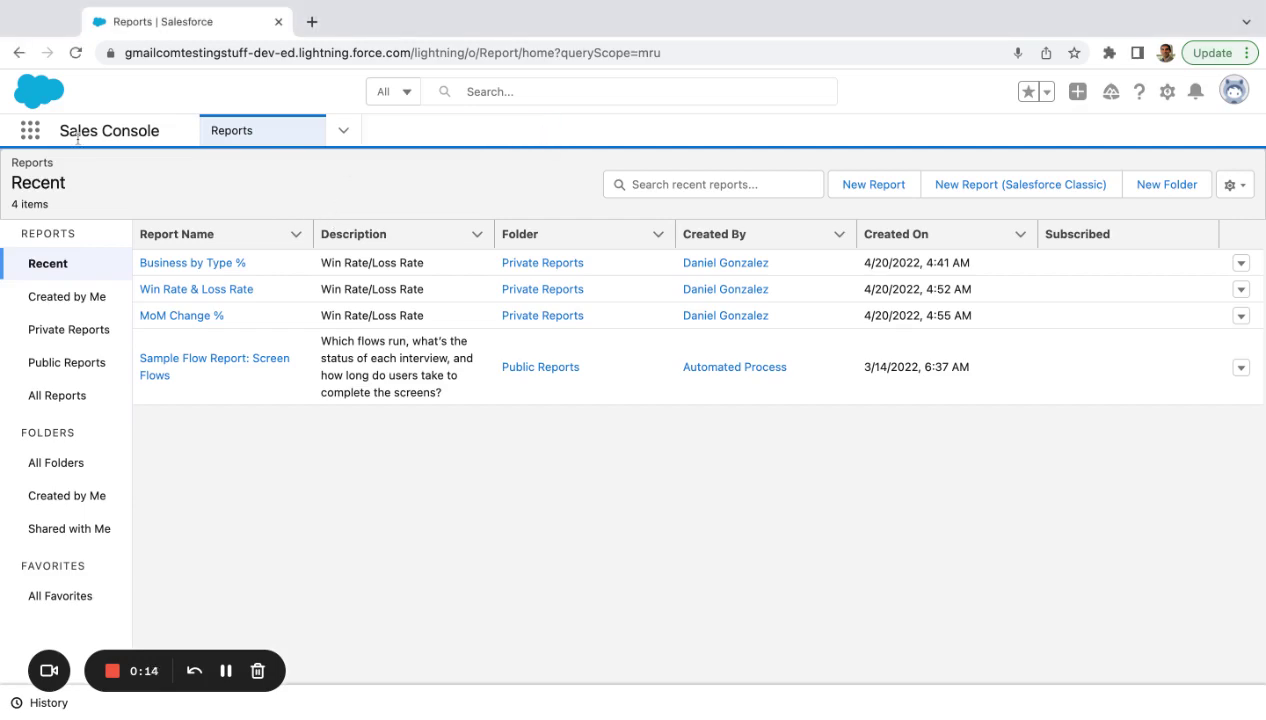
{"action": "left_click", "coordinate": [35, 131]}
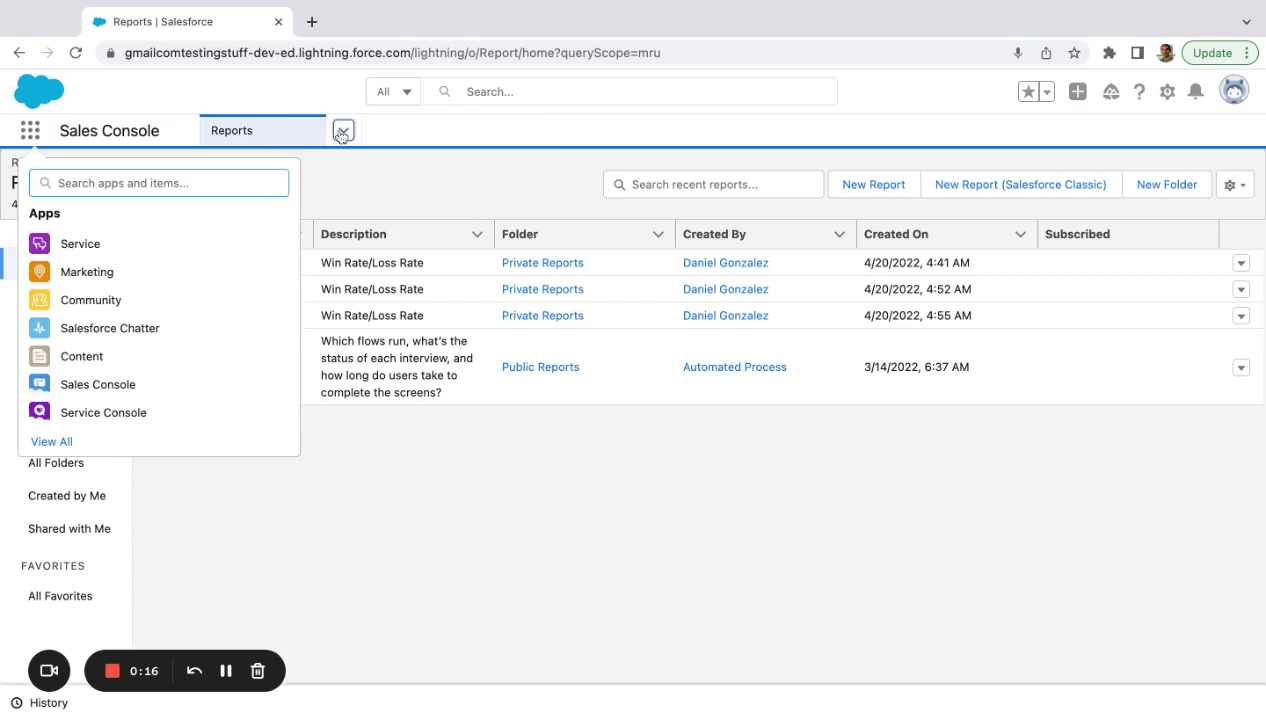
{"action": "left_click", "coordinate": [342, 131]}
{"action": "scroll", "coordinate": [300, 203], "scroll_direction": "up", "scroll_amount": 1}
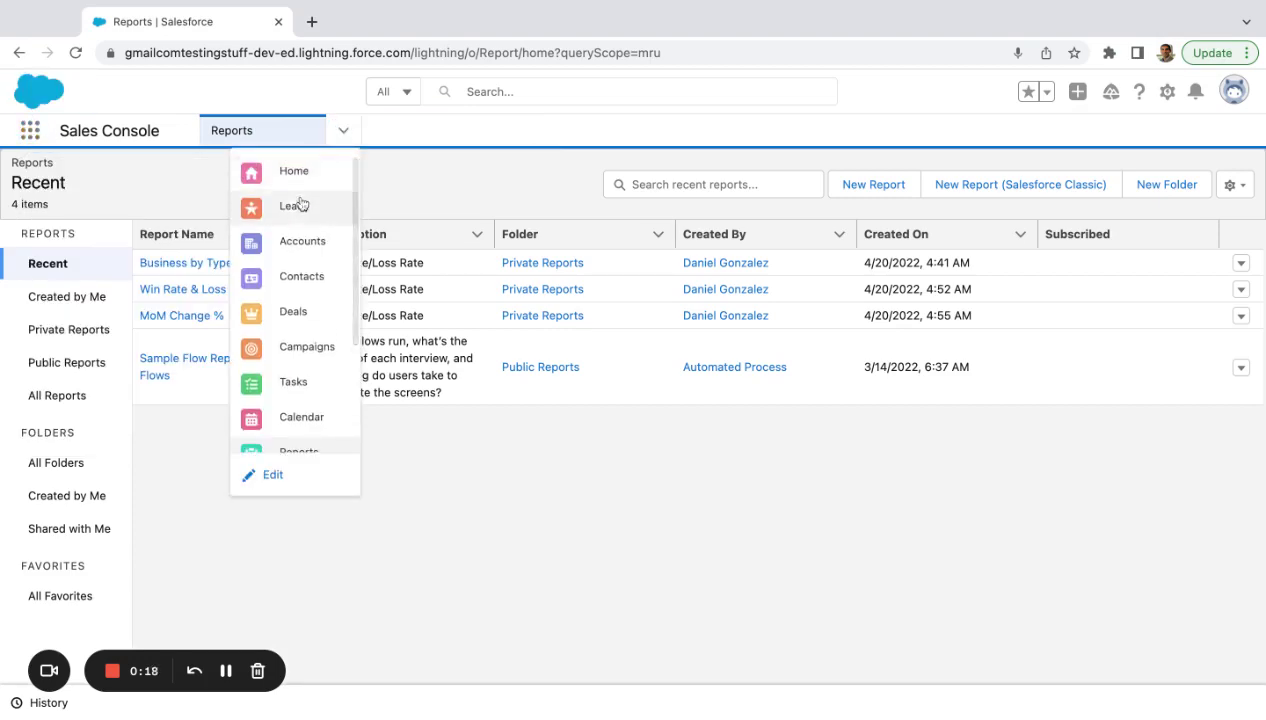
{"action": "left_click", "coordinate": [303, 246]}
{"action": "left_click", "coordinate": [202, 281]}
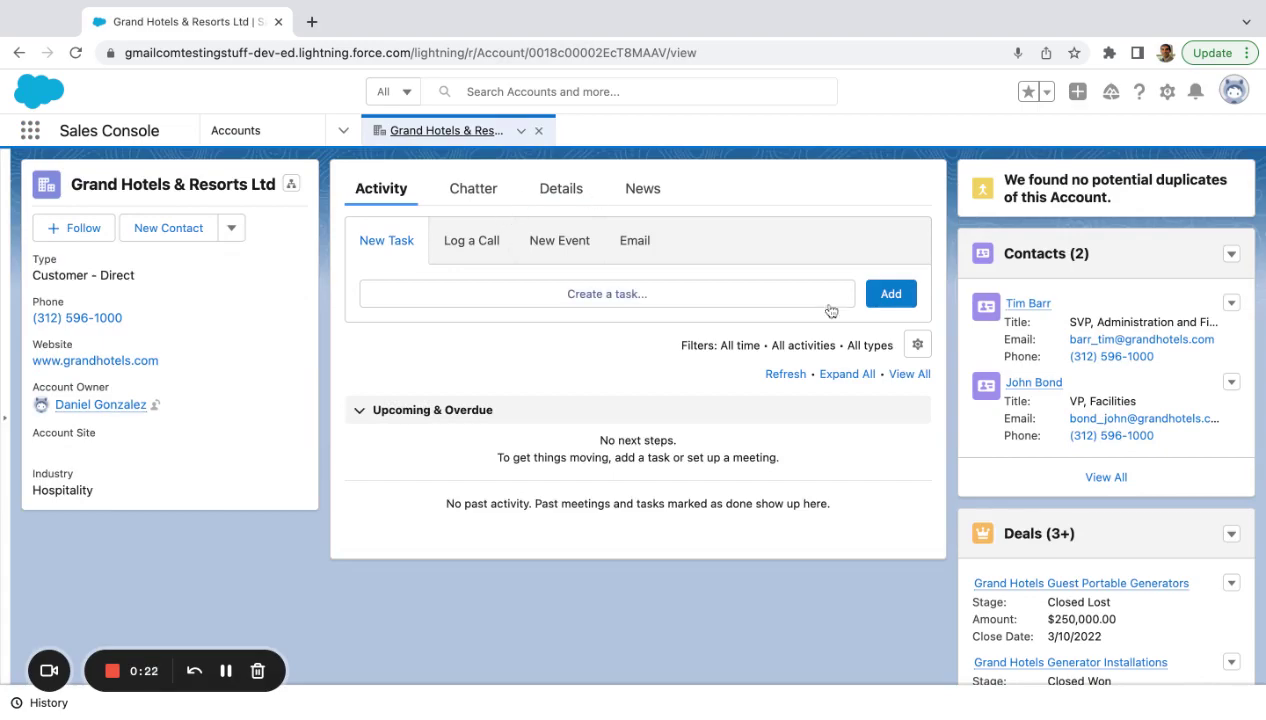
- Open the first contact in the Grand Hotels & Resorts Ltd Contacts related list in a subtab
{"action": "left_click", "coordinate": [1031, 306]}
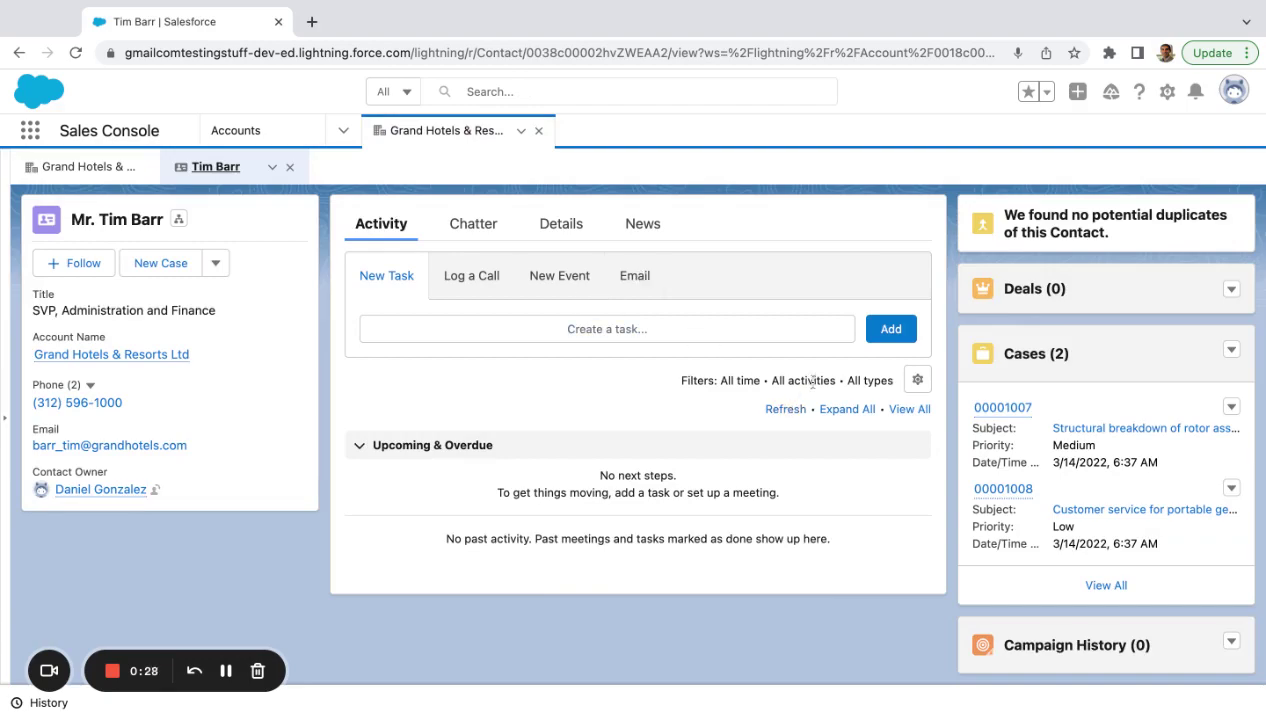
{"action": "scroll", "coordinate": [975, 430], "scroll_direction": "down", "scroll_amount": 3}
{"action": "scroll", "coordinate": [977, 428], "scroll_direction": "up", "scroll_amount": 3}
{"action": "mouse_move", "coordinate": [112, 355]}
- Go to Setup, filter Quick Find for 'Account', and open Account Settings
{"action": "left_click", "coordinate": [1167, 91]}
{"action": "left_click", "coordinate": [1088, 136]}
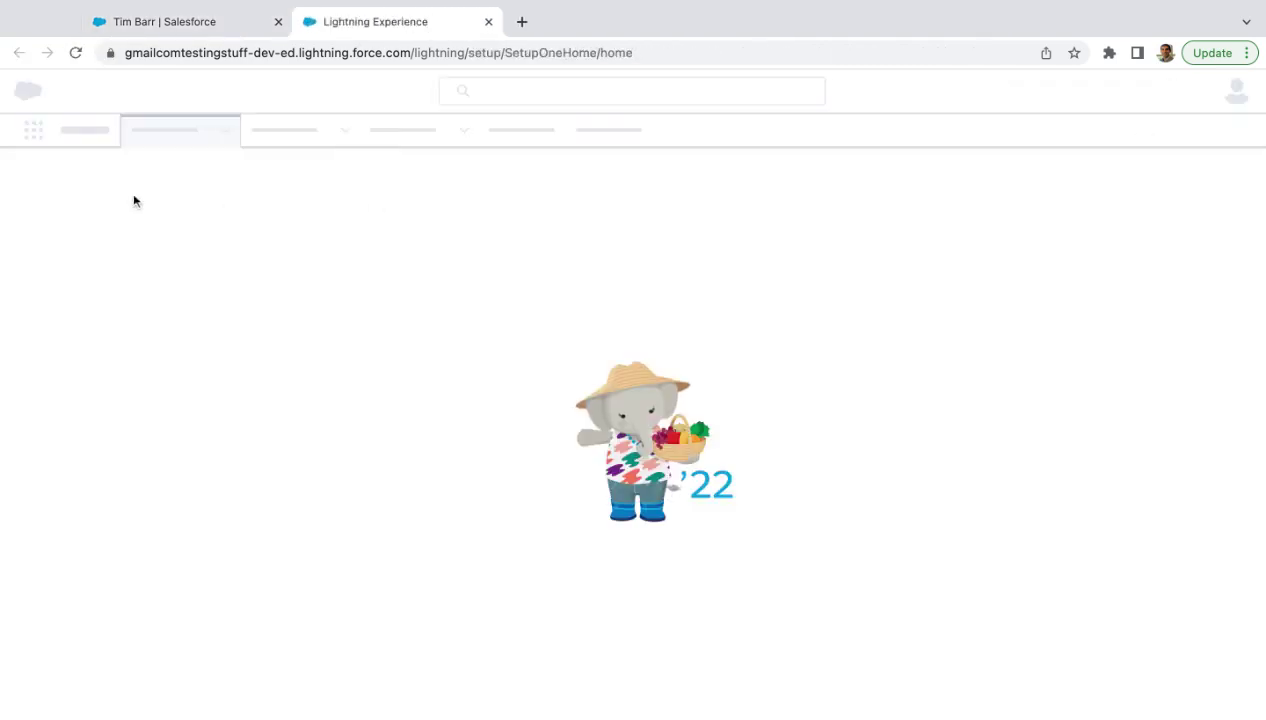
{"action": "type", "text": "Contact"}
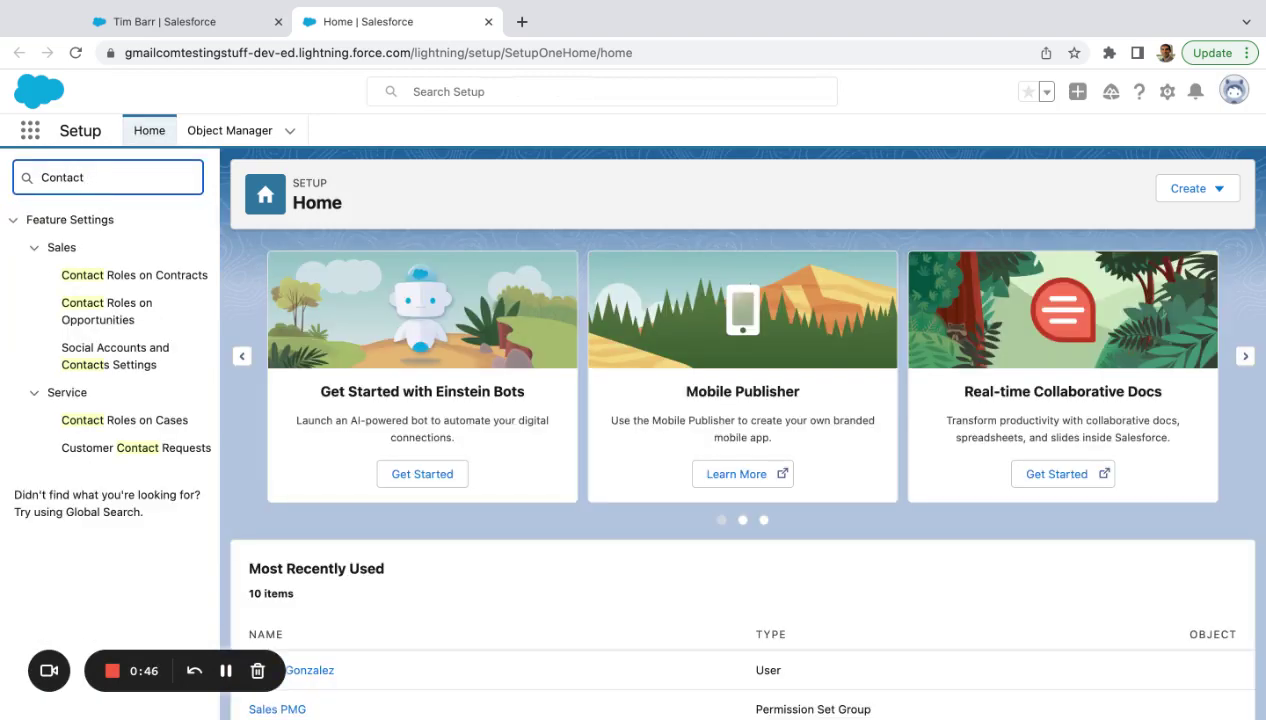
{"action": "double_click", "coordinate": [95, 193]}
{"action": "type", "text": "Account"}
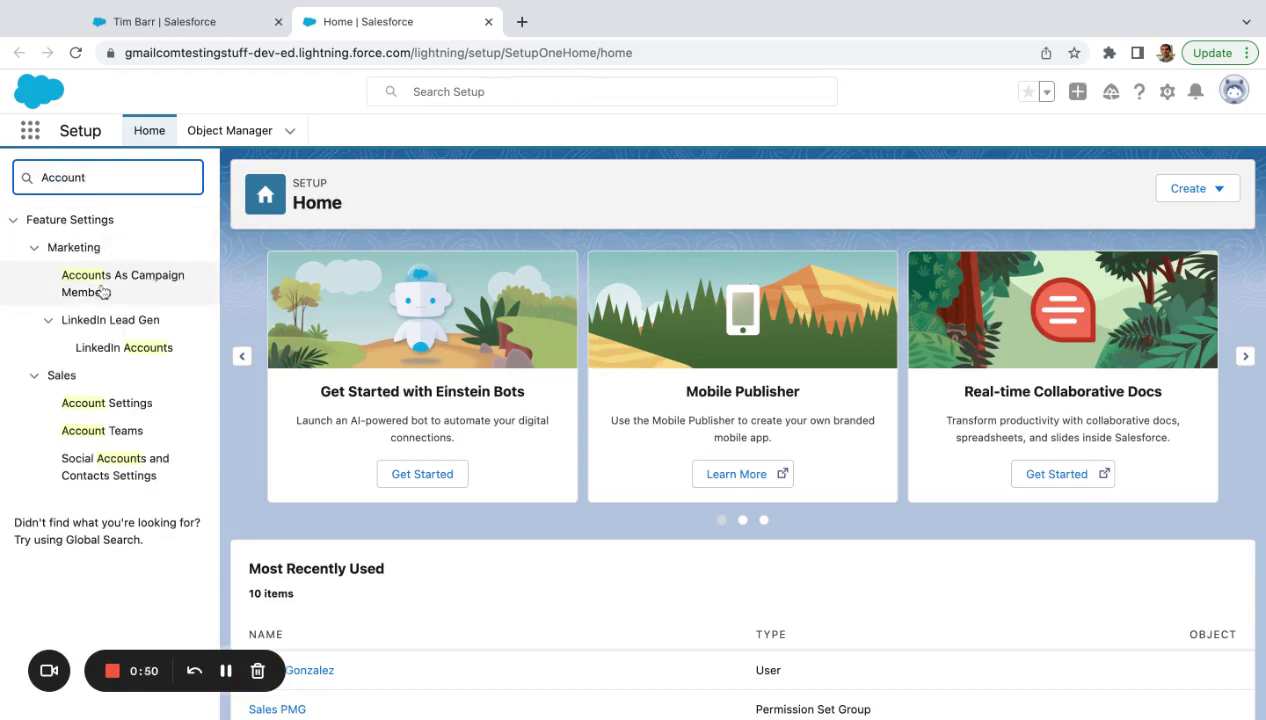
{"action": "left_click", "coordinate": [107, 403]}
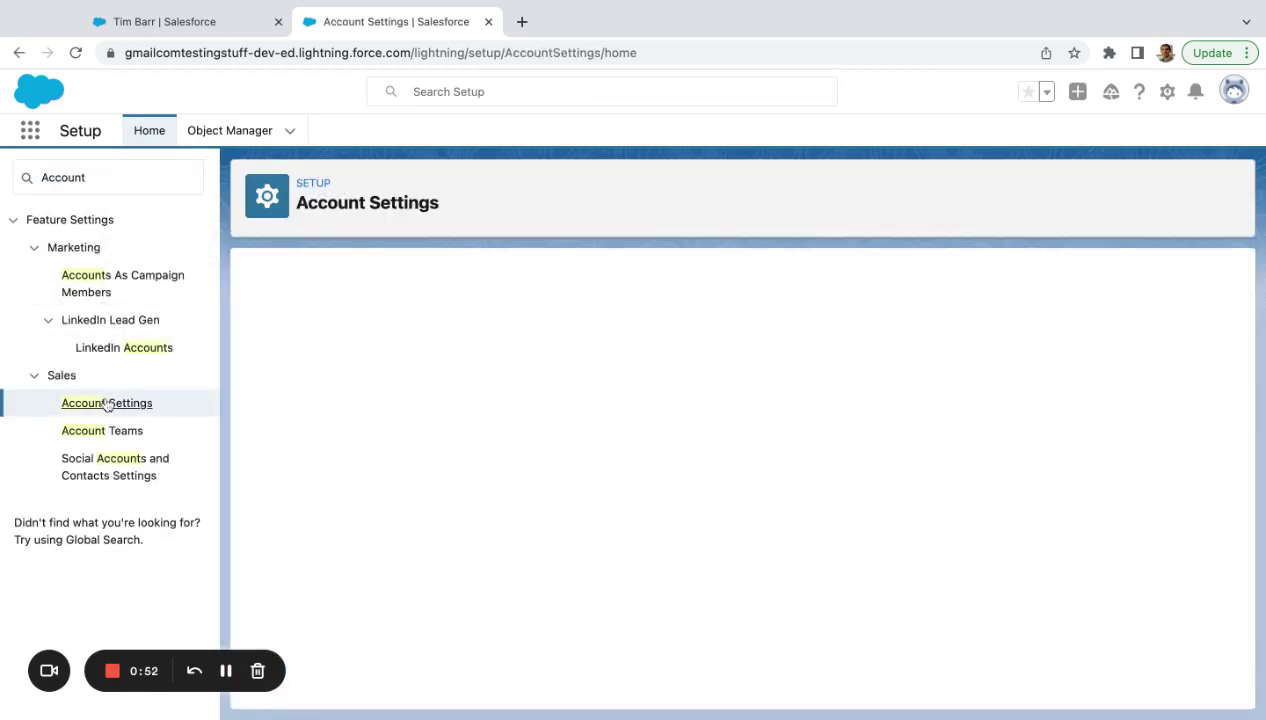
{"action": "scroll", "coordinate": [398, 464], "scroll_direction": "down", "scroll_amount": 2}
{"action": "scroll", "coordinate": [504, 332], "scroll_direction": "up", "scroll_amount": 2}
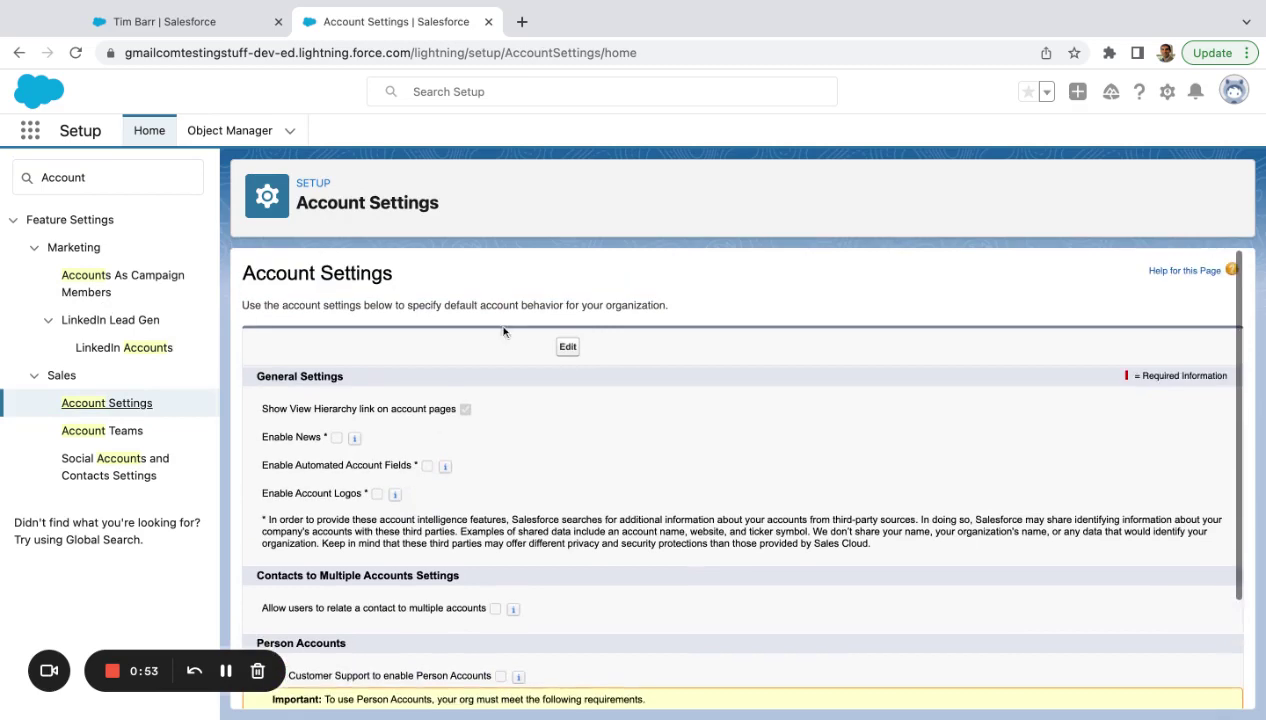
- Edit Account Settings, check 'Allow users to relate a contact to multiple accounts', and save
{"action": "left_click", "coordinate": [567, 347]}
{"action": "scroll", "coordinate": [493, 418], "scroll_direction": "down", "scroll_amount": 1}
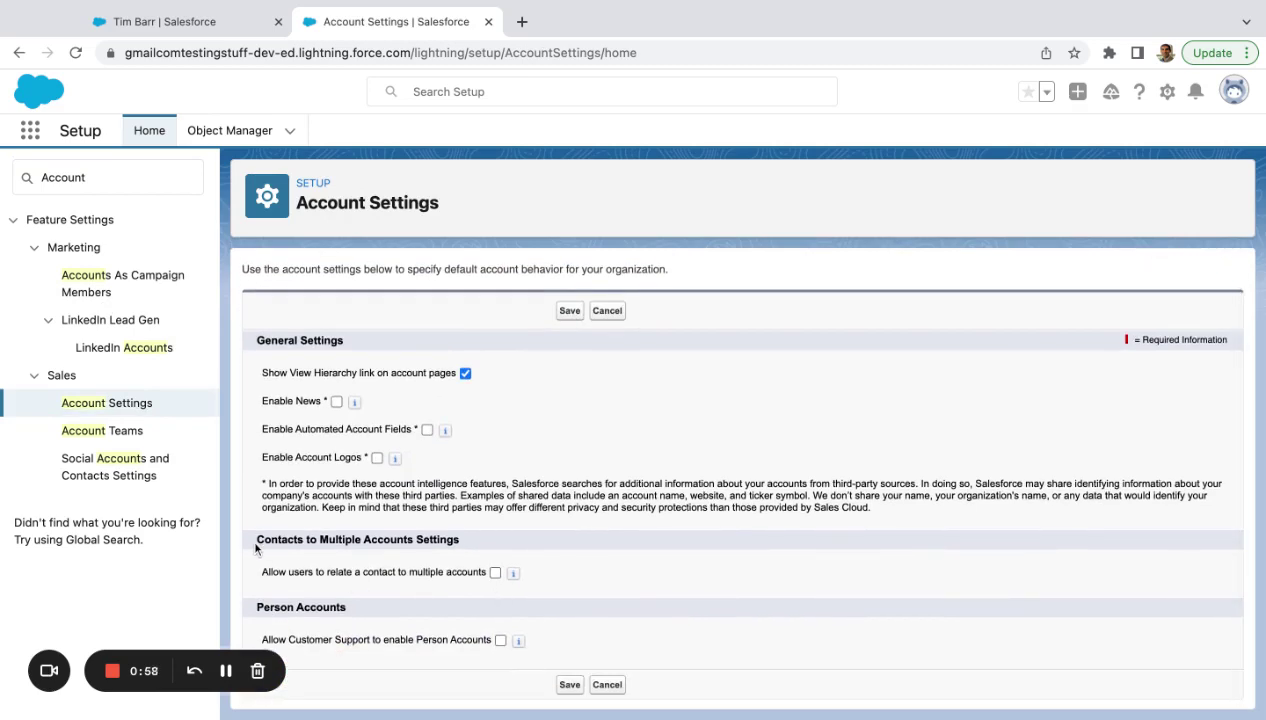
{"action": "left_click_drag", "start_coordinate": [256, 540], "coordinate": [459, 540]}
{"action": "left_click", "coordinate": [320, 590]}
{"action": "left_click_drag", "start_coordinate": [265, 575], "coordinate": [512, 573]}
{"action": "left_click", "coordinate": [495, 572]}
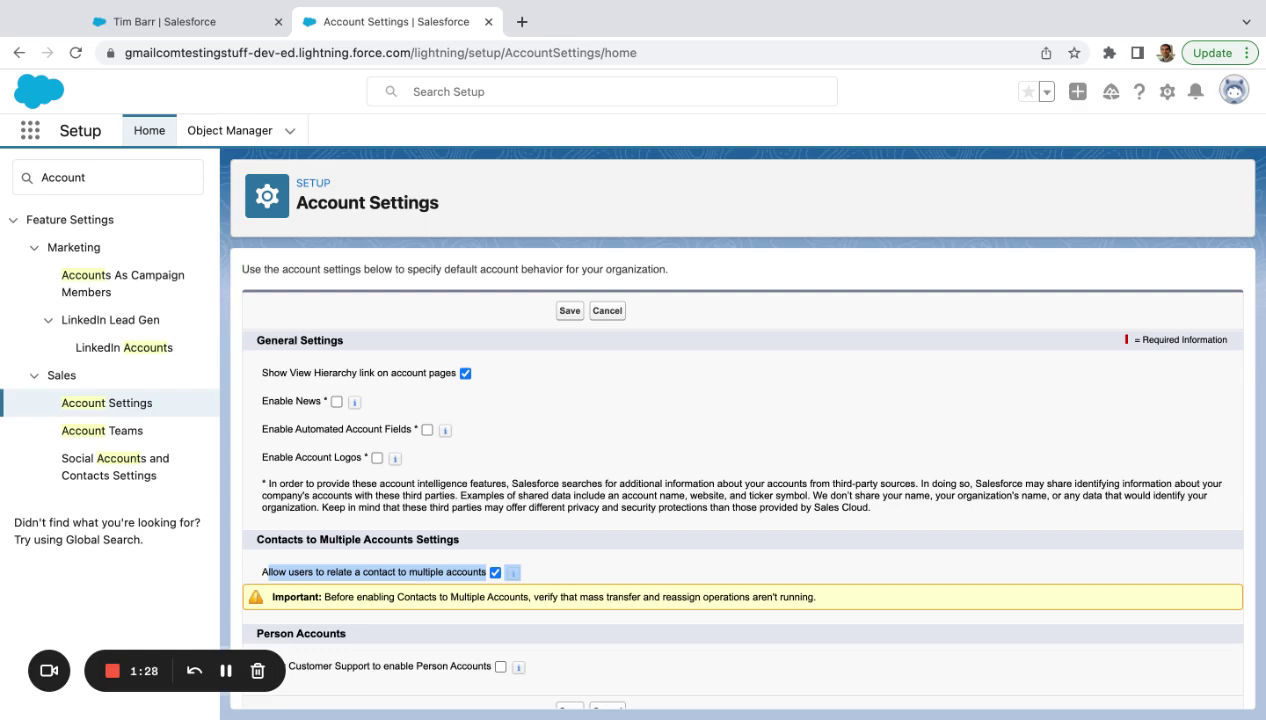
{"action": "left_click", "coordinate": [569, 310]}
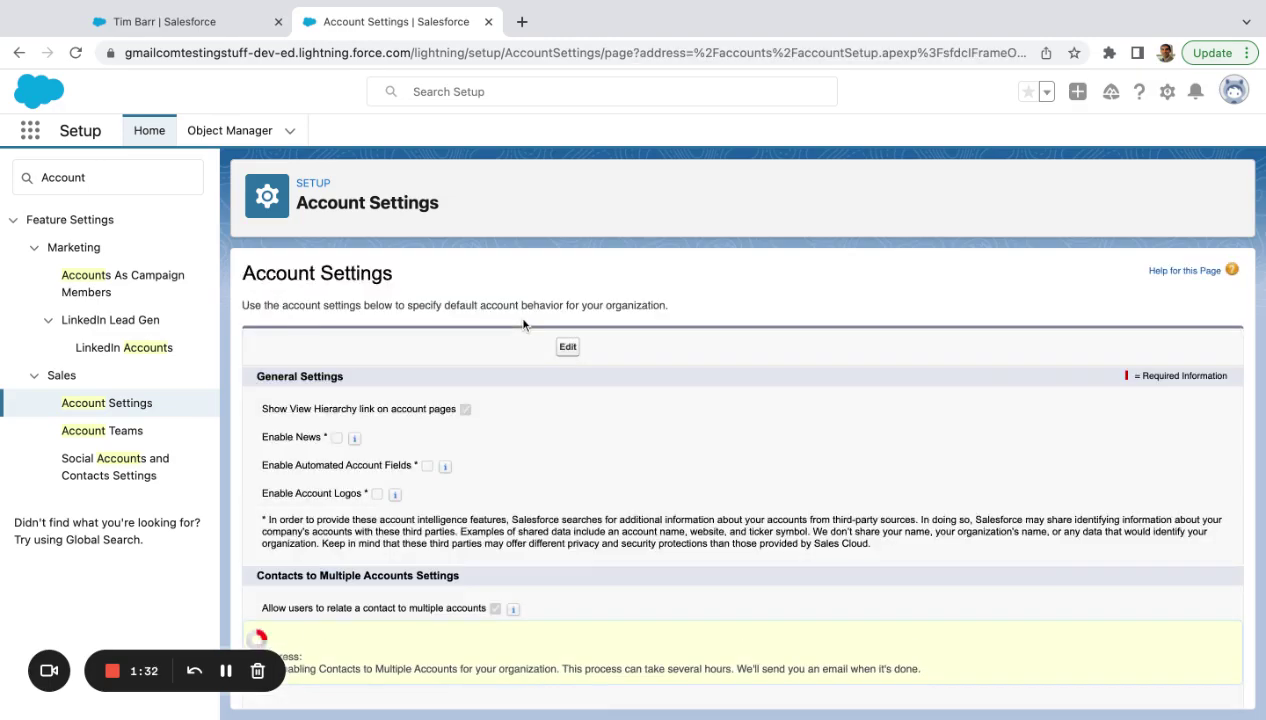
{"action": "scroll", "coordinate": [601, 442], "scroll_direction": "down", "scroll_amount": 3}
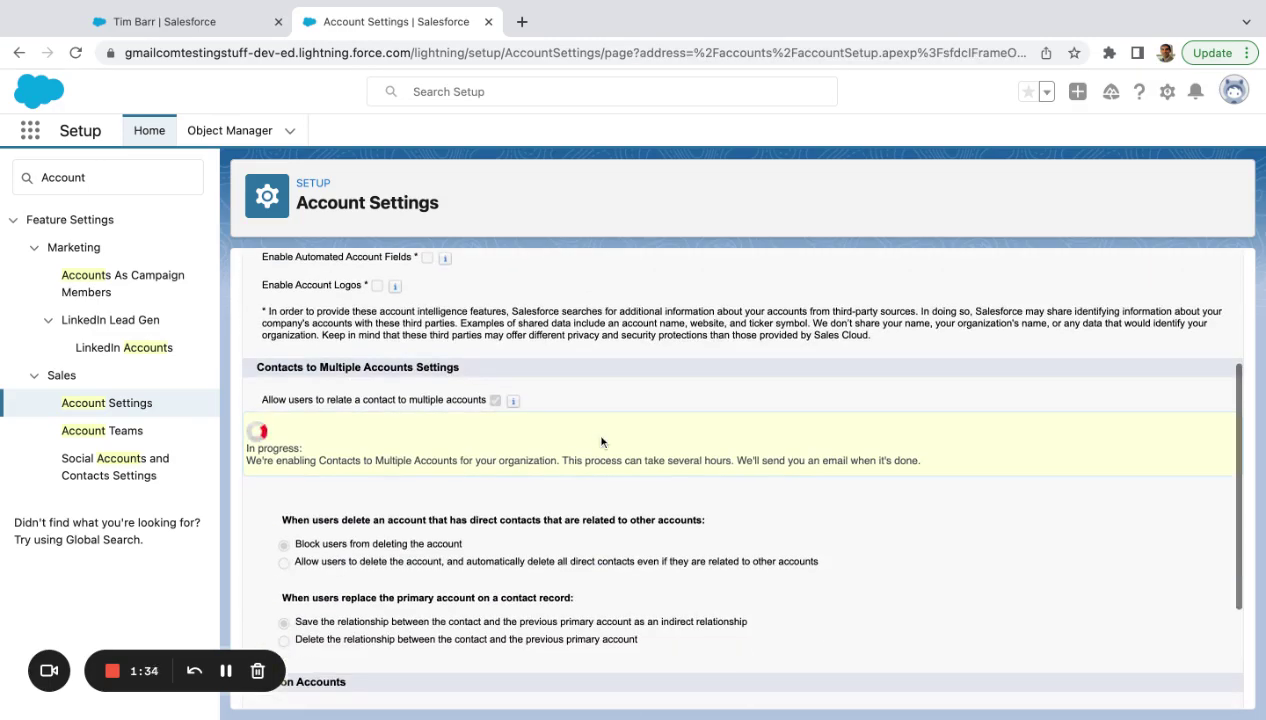
{"action": "scroll", "coordinate": [601, 442], "scroll_direction": "up", "scroll_amount": 3}
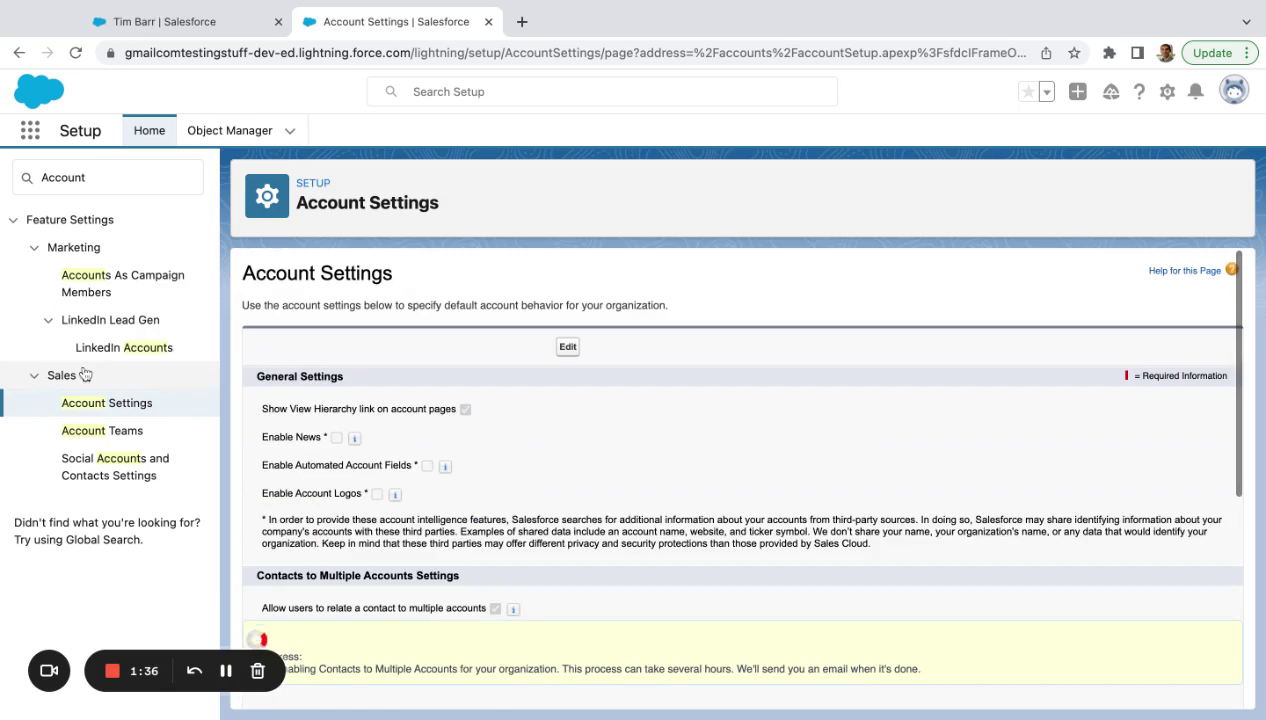
{"action": "left_click", "coordinate": [90, 180]}
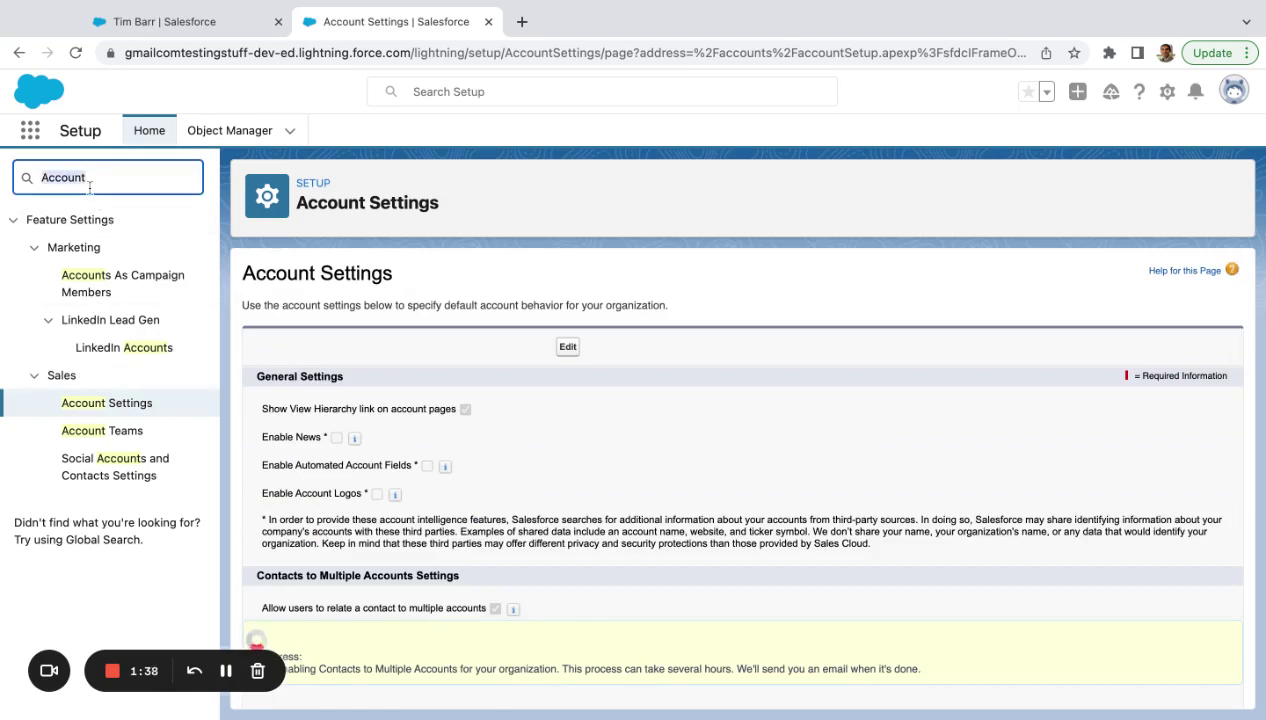
- Open the Contact Layout for editing from the Contact object's page layouts
{"action": "left_click", "coordinate": [229, 131]}
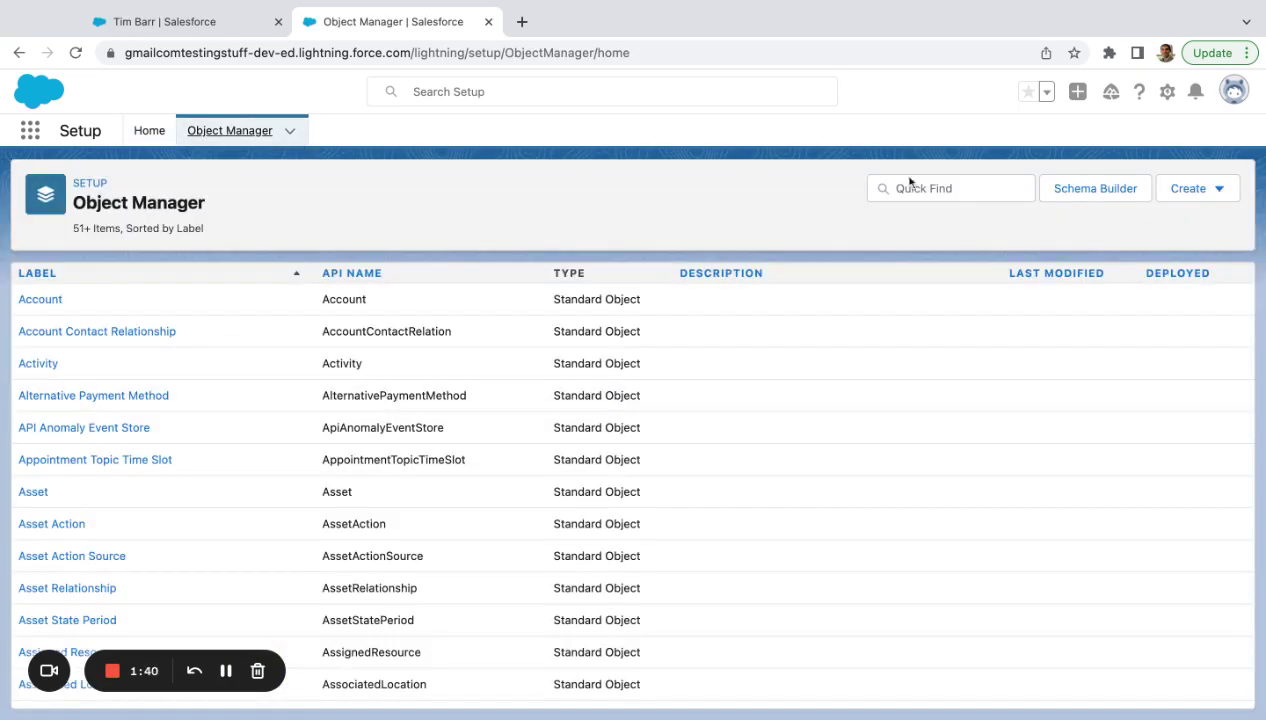
{"action": "scroll", "coordinate": [127, 470], "scroll_direction": "down", "scroll_amount": 6}
{"action": "scroll", "coordinate": [77, 424], "scroll_direction": "down", "scroll_amount": 5}
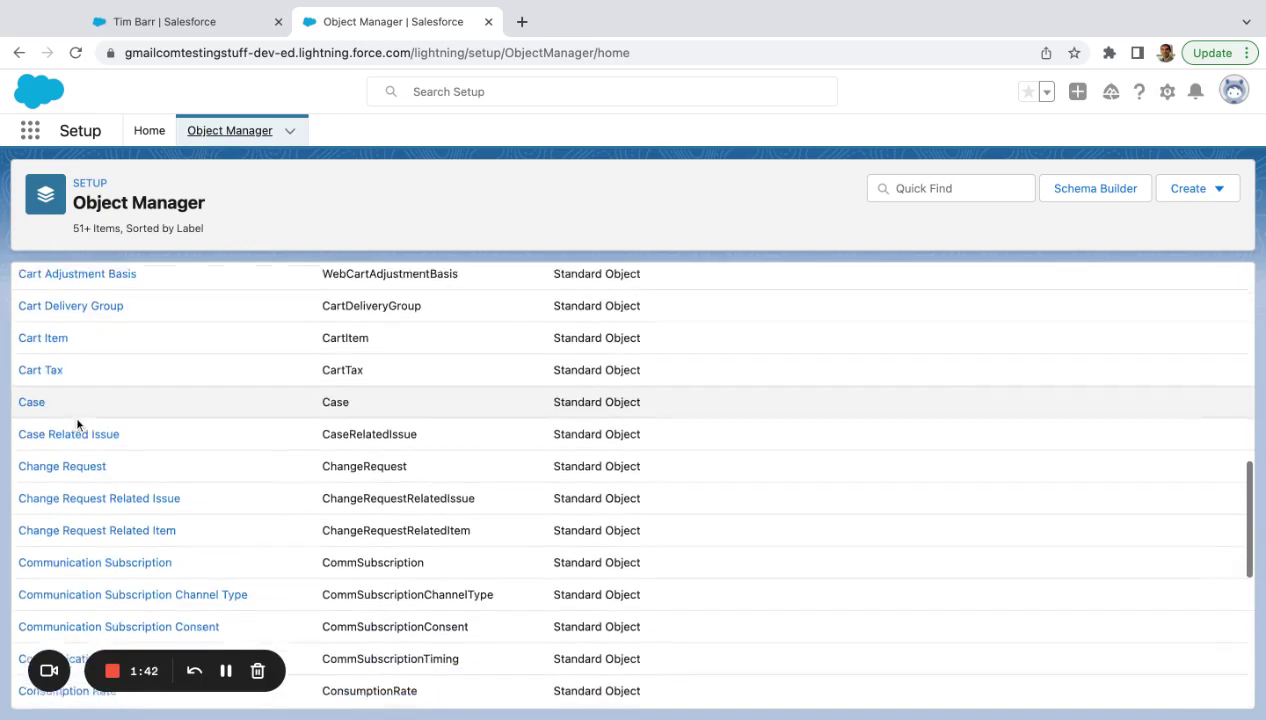
{"action": "left_click", "coordinate": [55, 472]}
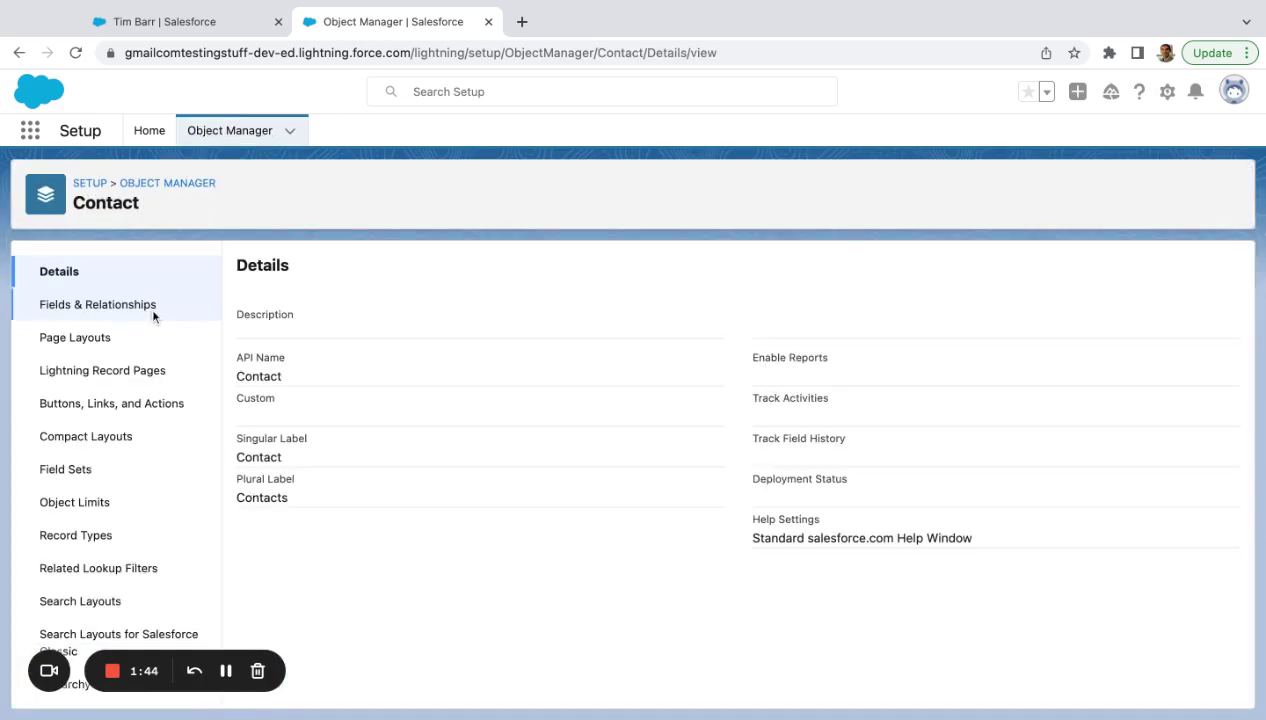
{"action": "left_click", "coordinate": [119, 340]}
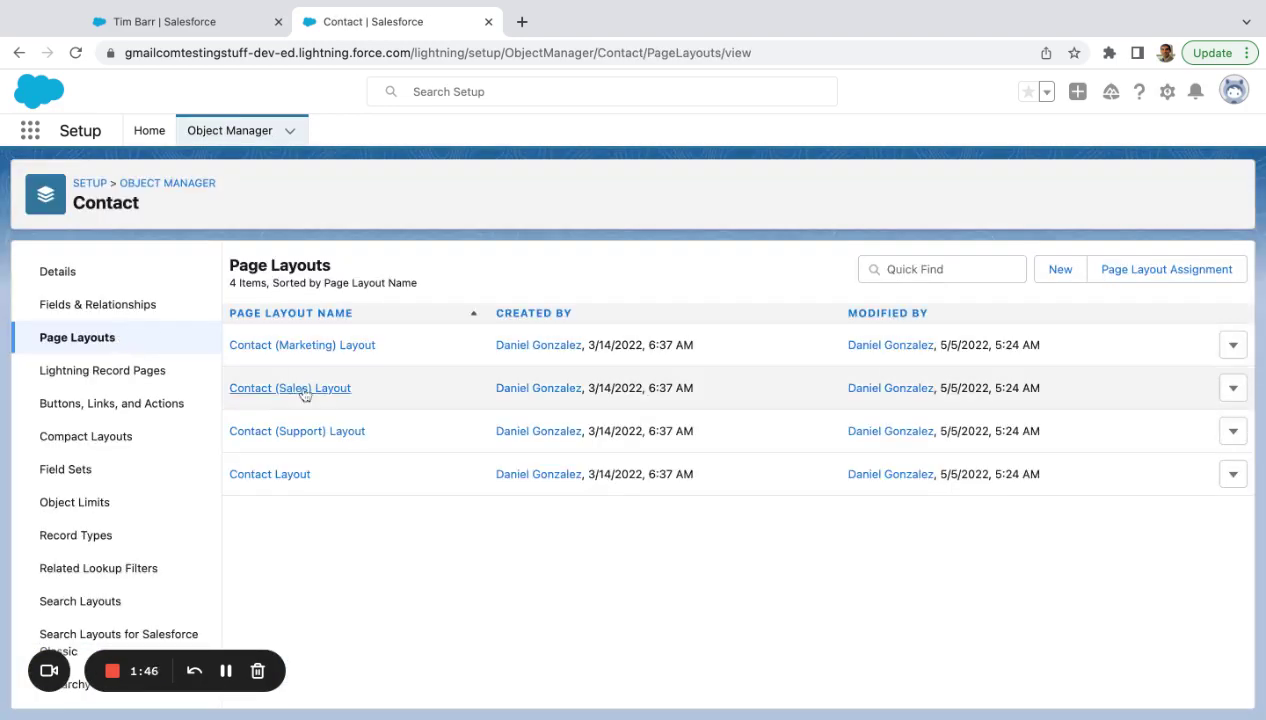
{"action": "left_click", "coordinate": [284, 476]}
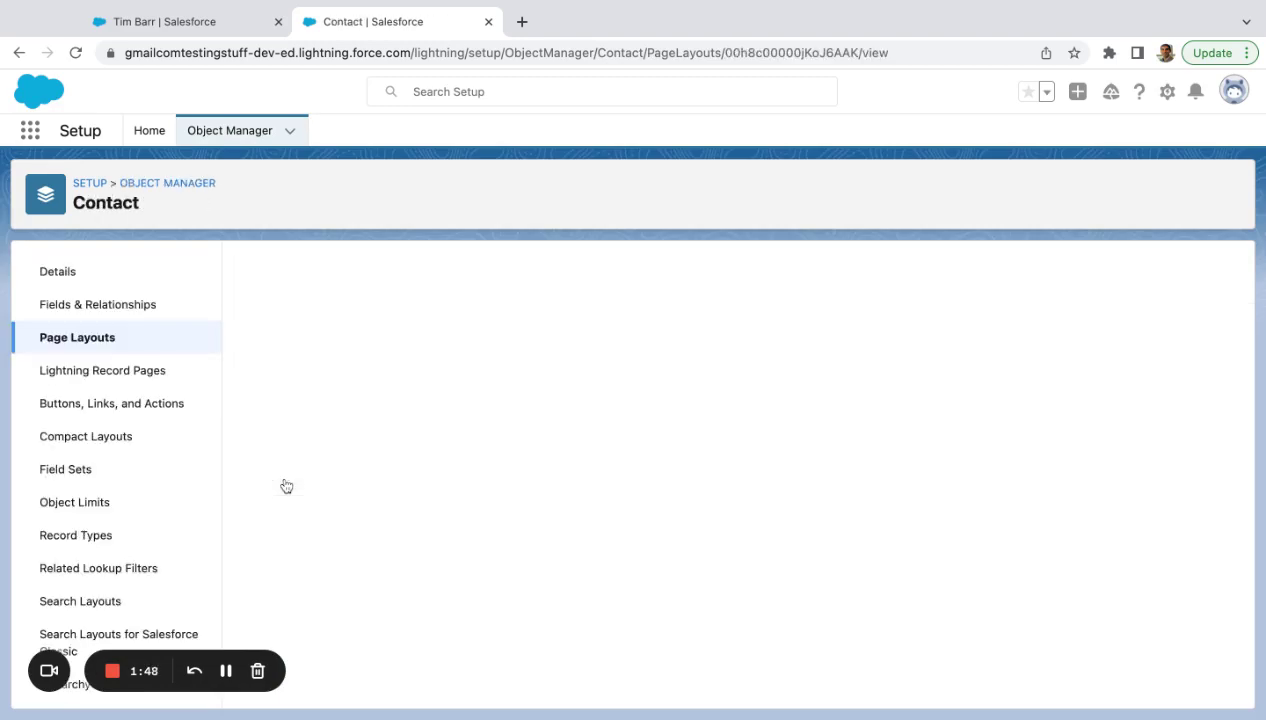
- Add the Related Accounts related list and save, overwriting users' related list customizations
{"action": "scroll", "coordinate": [453, 563], "scroll_direction": "down", "scroll_amount": 10}
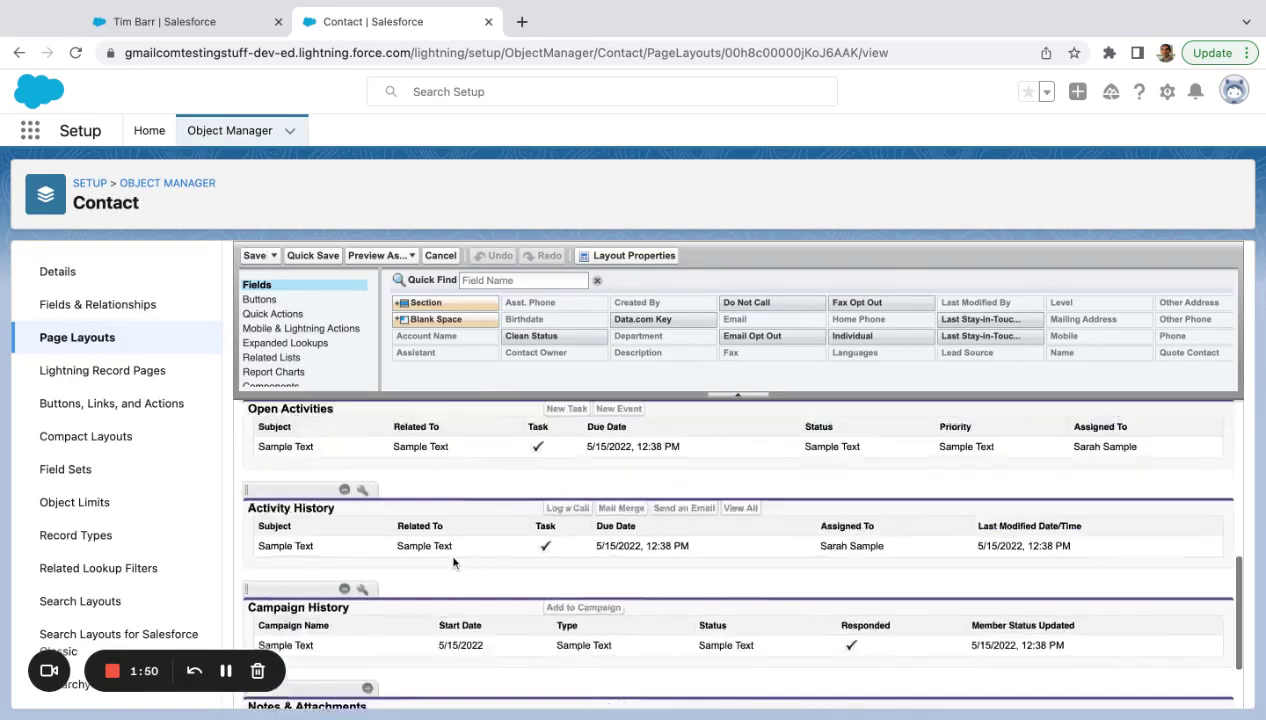
{"action": "scroll", "coordinate": [453, 563], "scroll_direction": "down", "scroll_amount": 3}
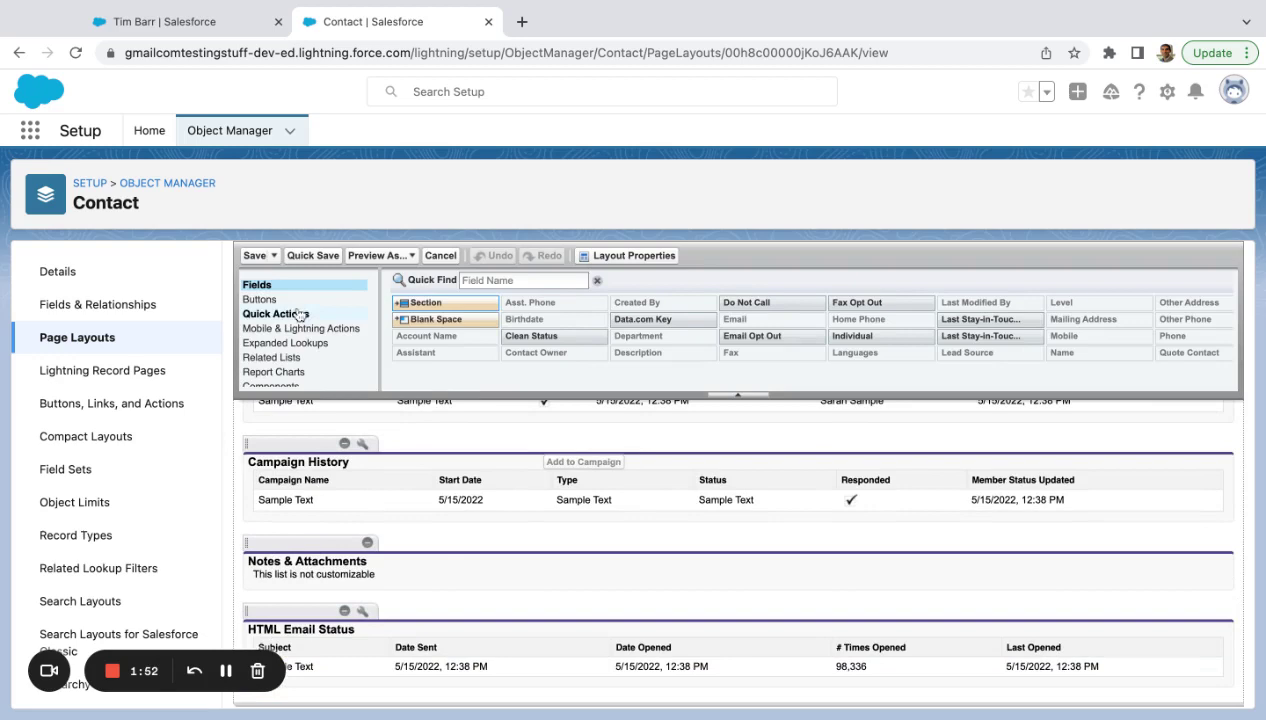
{"action": "scroll", "coordinate": [270, 345], "scroll_direction": "down", "scroll_amount": 1}
{"action": "left_click", "coordinate": [273, 350]}
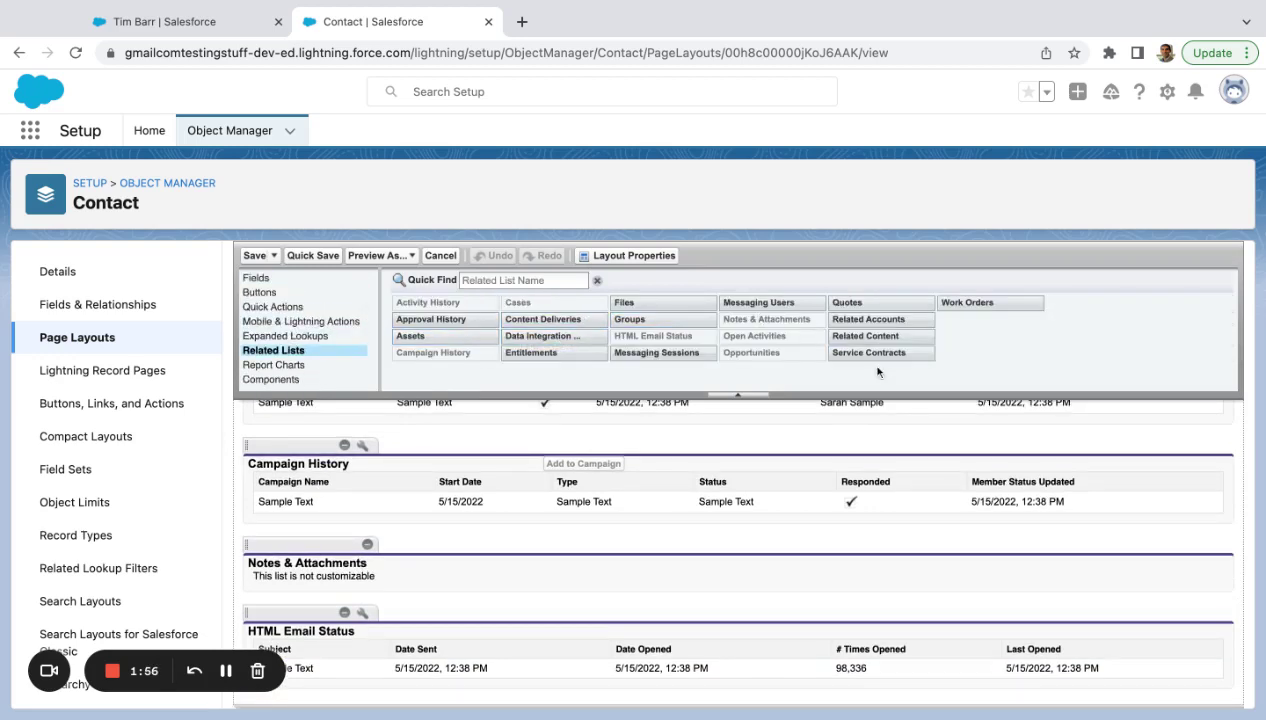
{"action": "left_click_drag", "start_coordinate": [881, 319], "coordinate": [913, 537]}
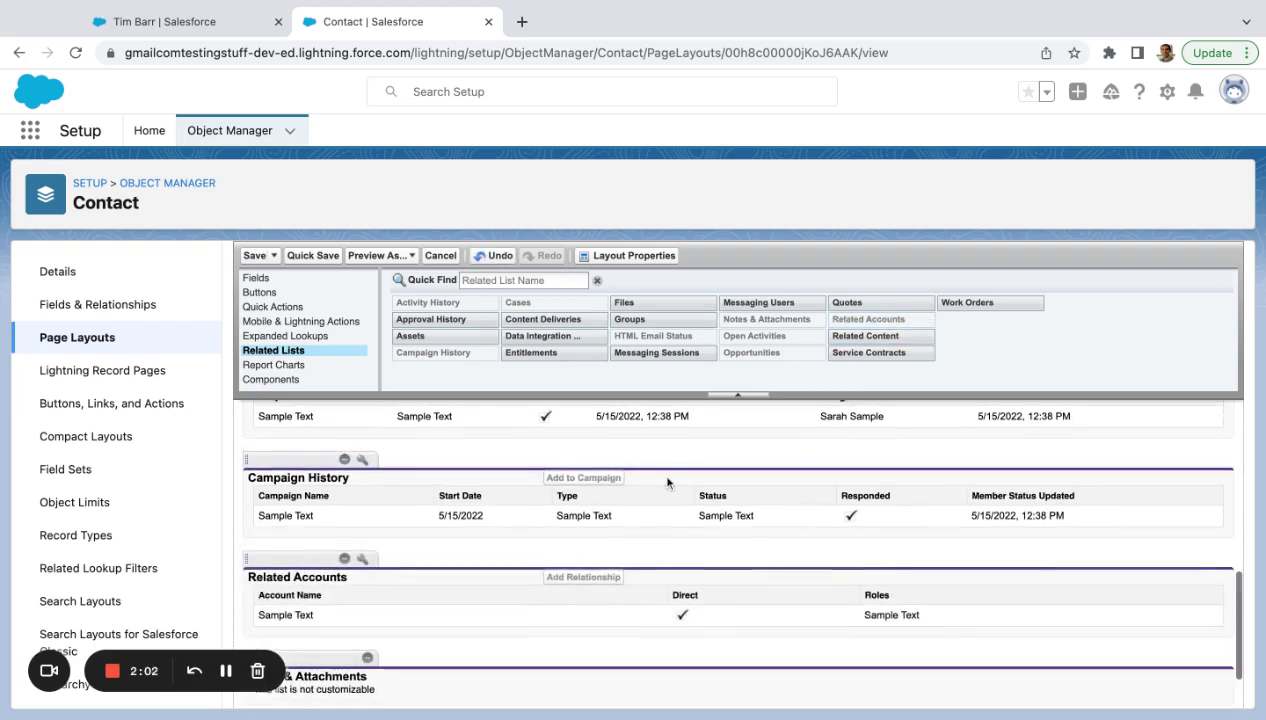
{"action": "left_click", "coordinate": [254, 256]}
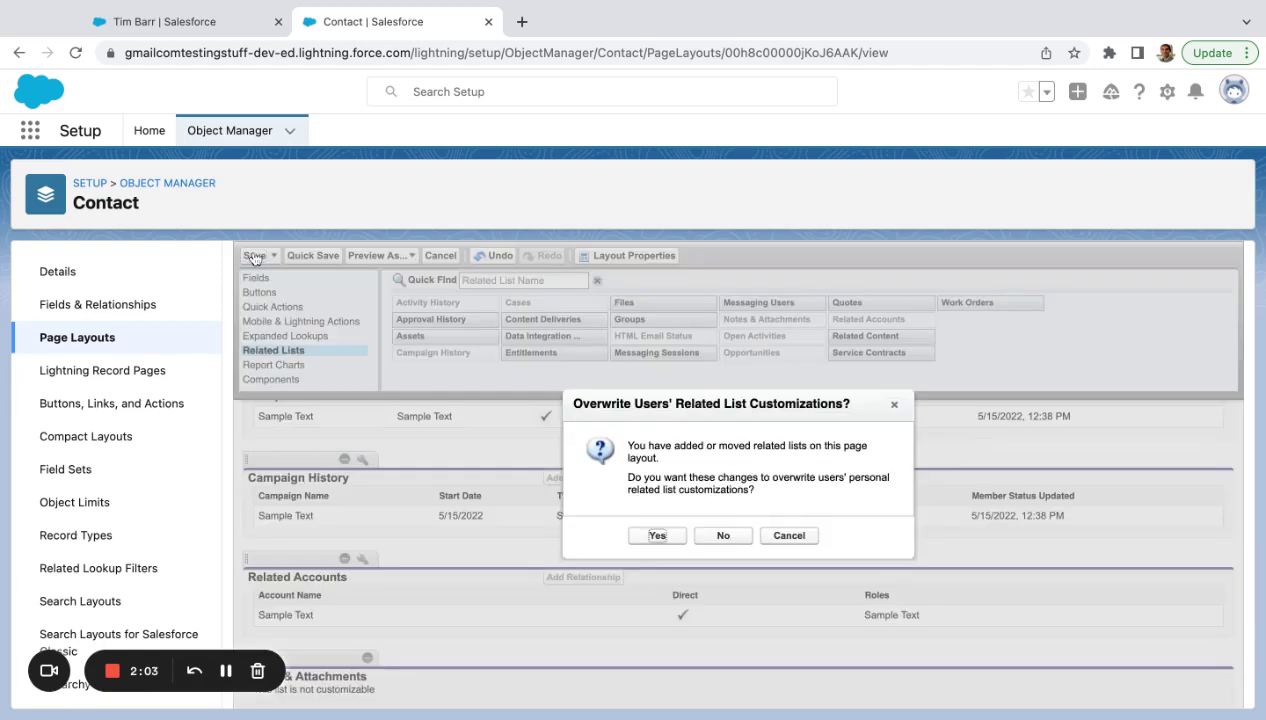
{"action": "left_click", "coordinate": [657, 536]}
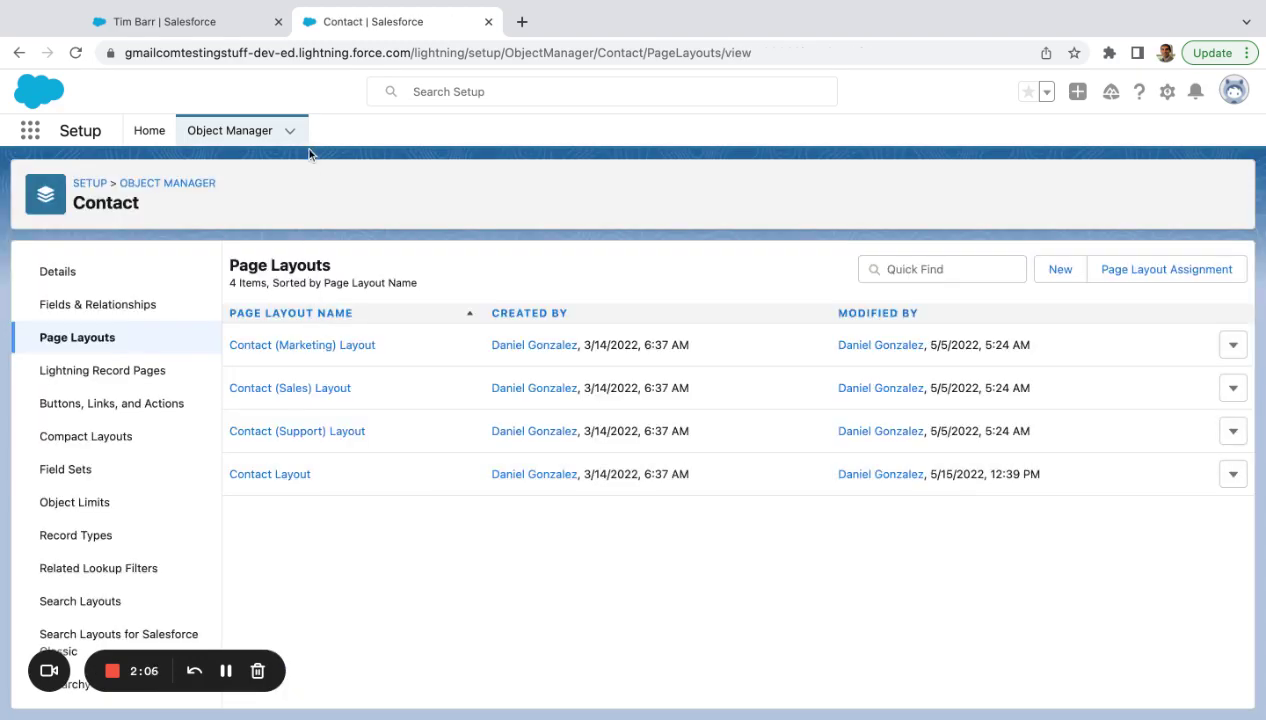
- Close the Contact setup tab and reload the contact record to reveal Related Accounts (1)
{"action": "left_click", "coordinate": [488, 21]}
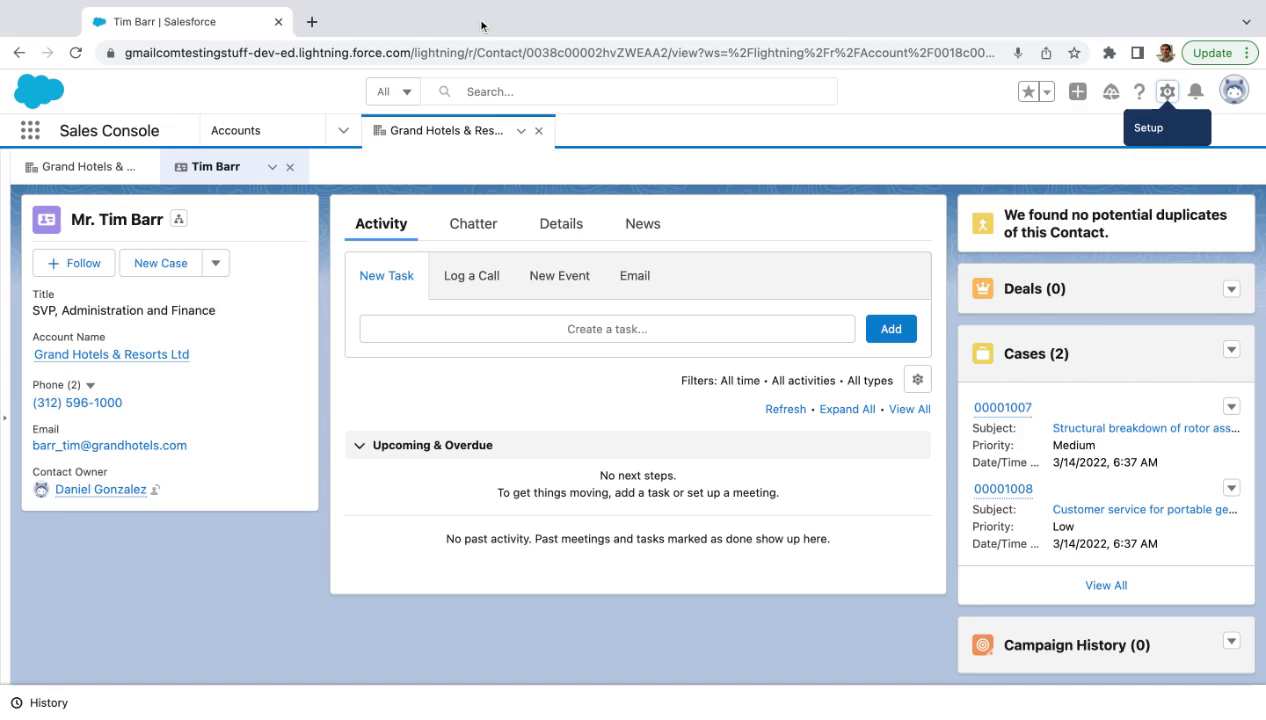
{"action": "left_click", "coordinate": [76, 54]}
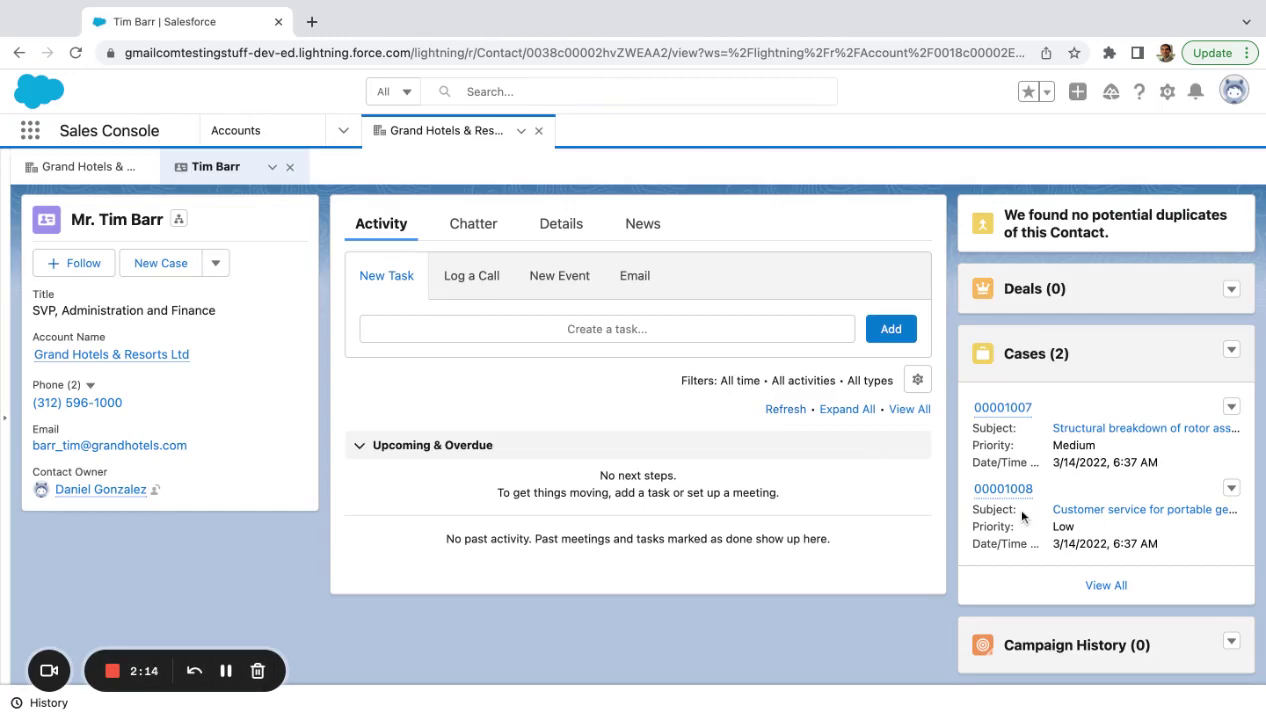
{"action": "scroll", "coordinate": [1021, 512], "scroll_direction": "down", "scroll_amount": 5}
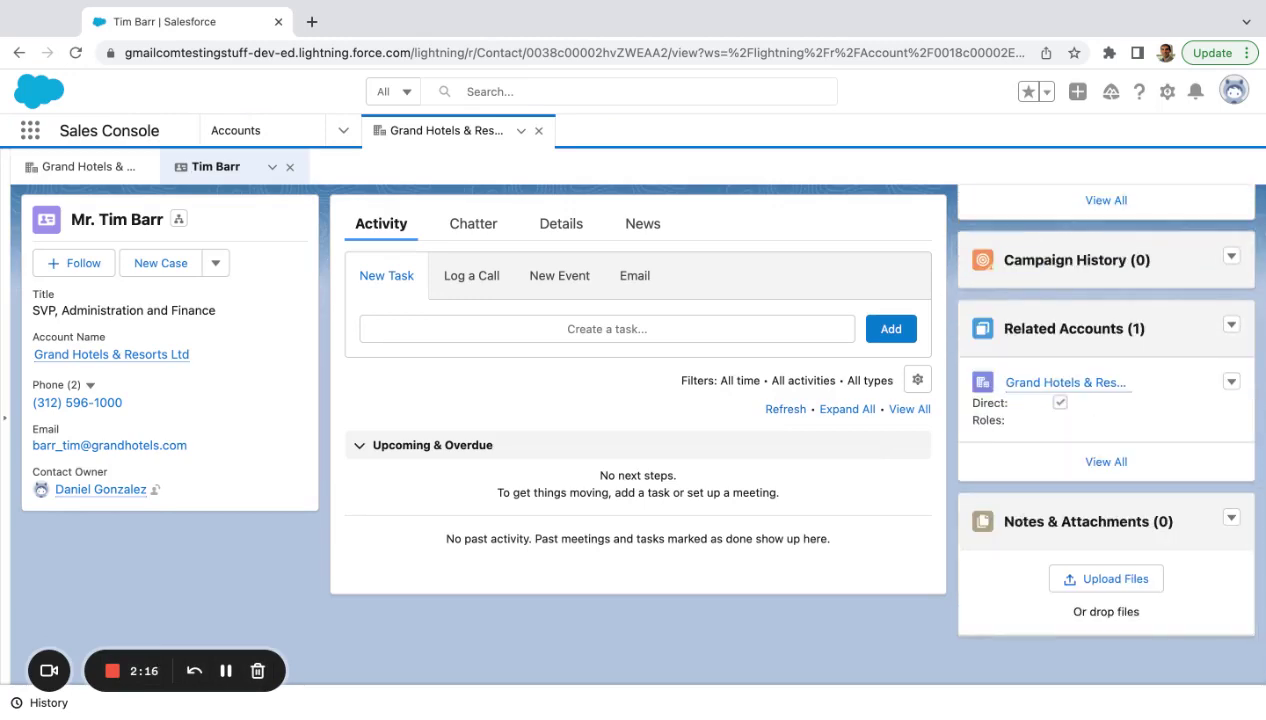
{"action": "scroll", "coordinate": [1031, 489], "scroll_direction": "up", "scroll_amount": 1}
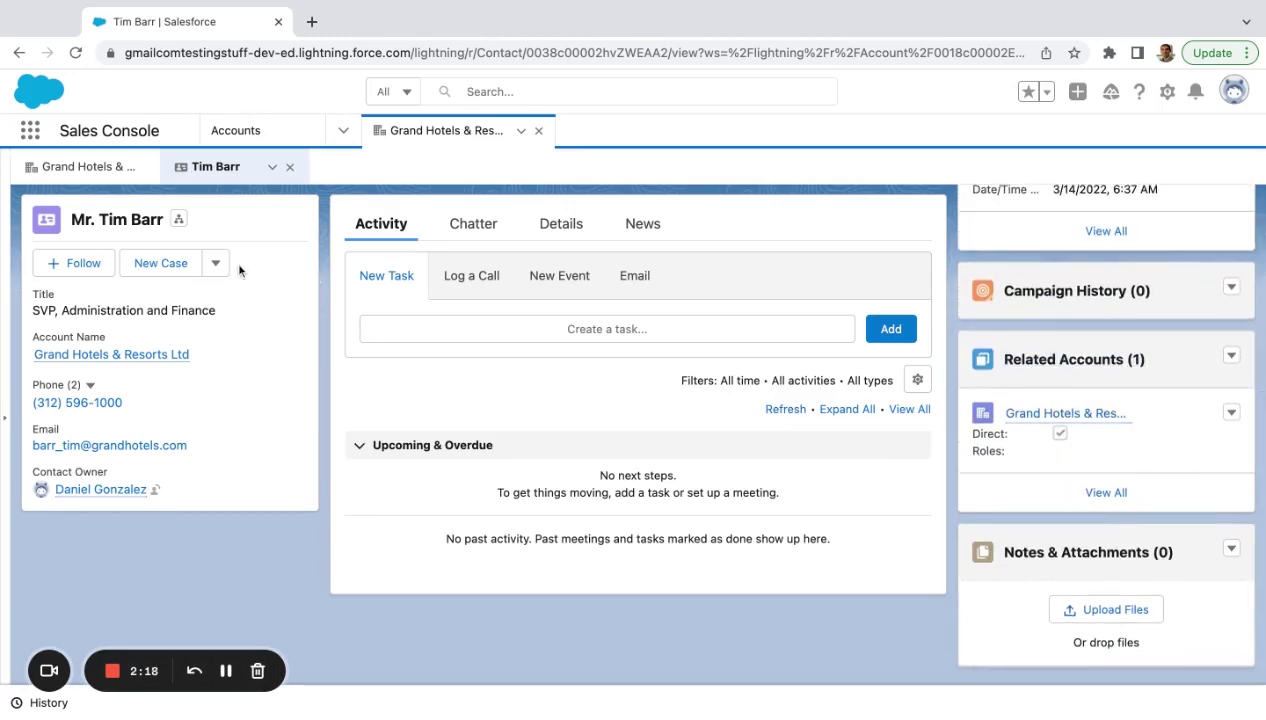
{"action": "mouse_move", "coordinate": [161, 356]}
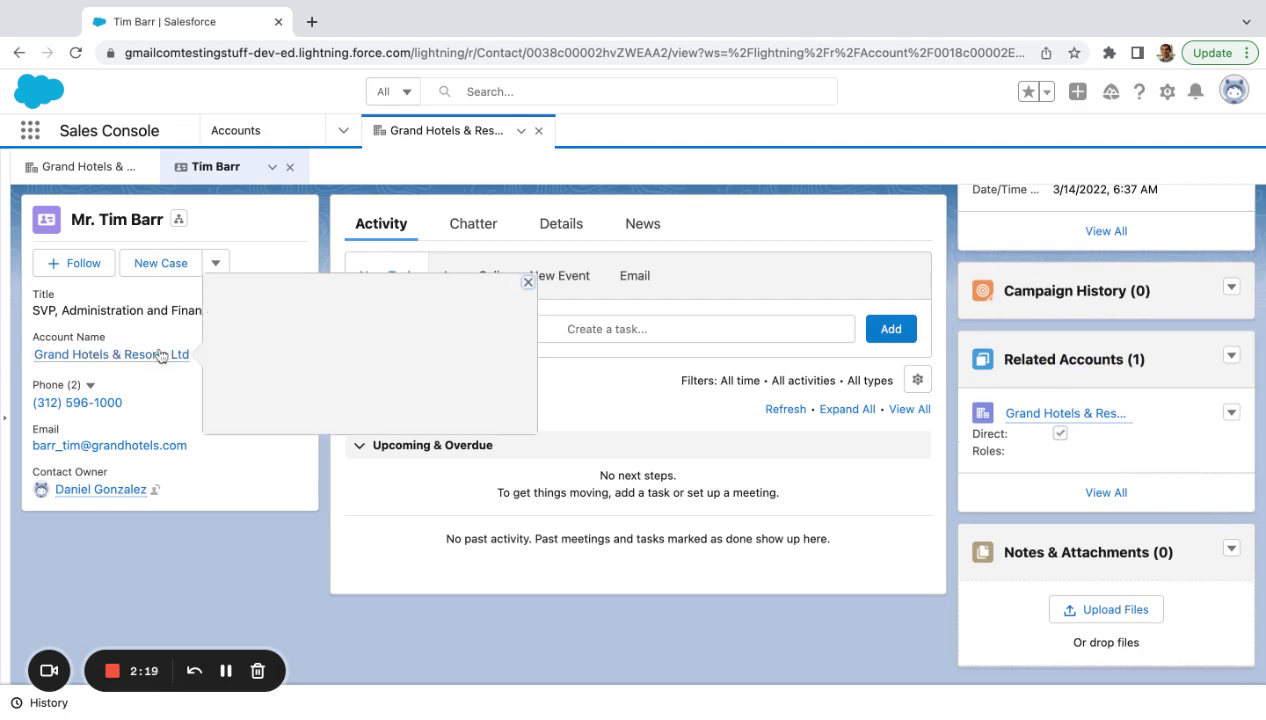
{"action": "scroll", "coordinate": [1151, 361], "scroll_direction": "up", "scroll_amount": 1}
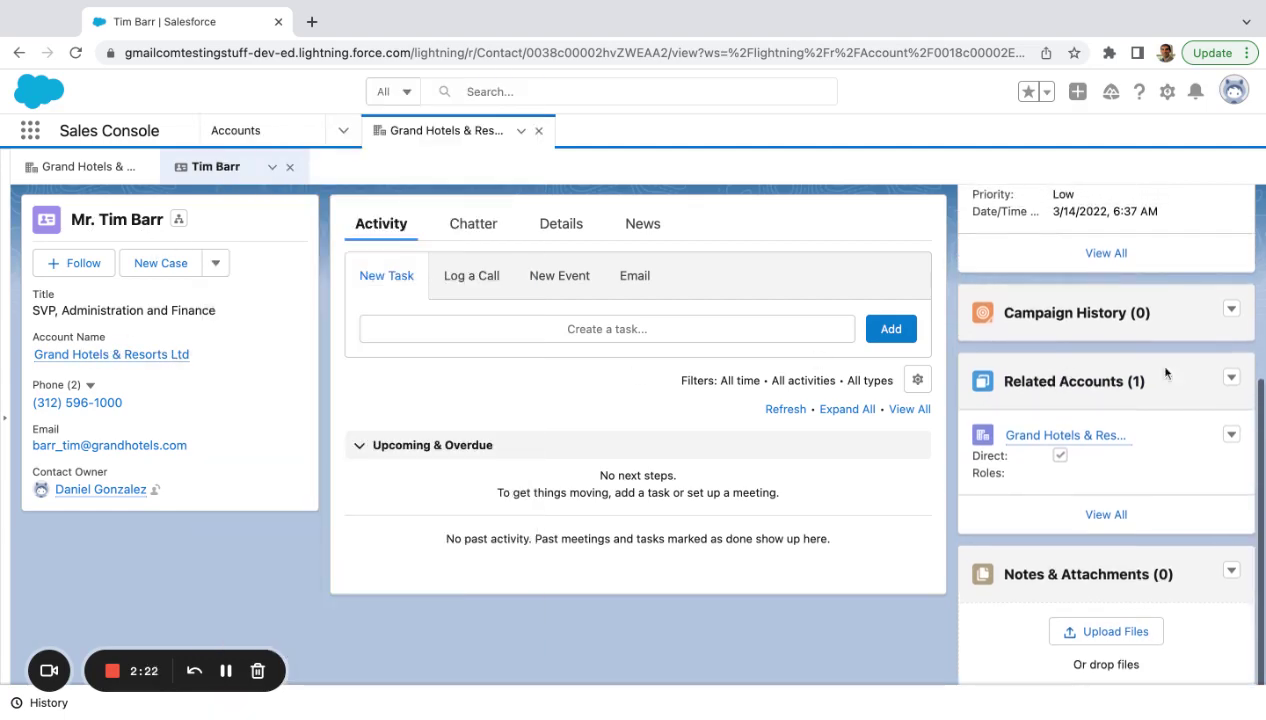
- Start a new account relationship for the contact and select Dickenson plc as the account
{"action": "left_click", "coordinate": [1231, 378]}
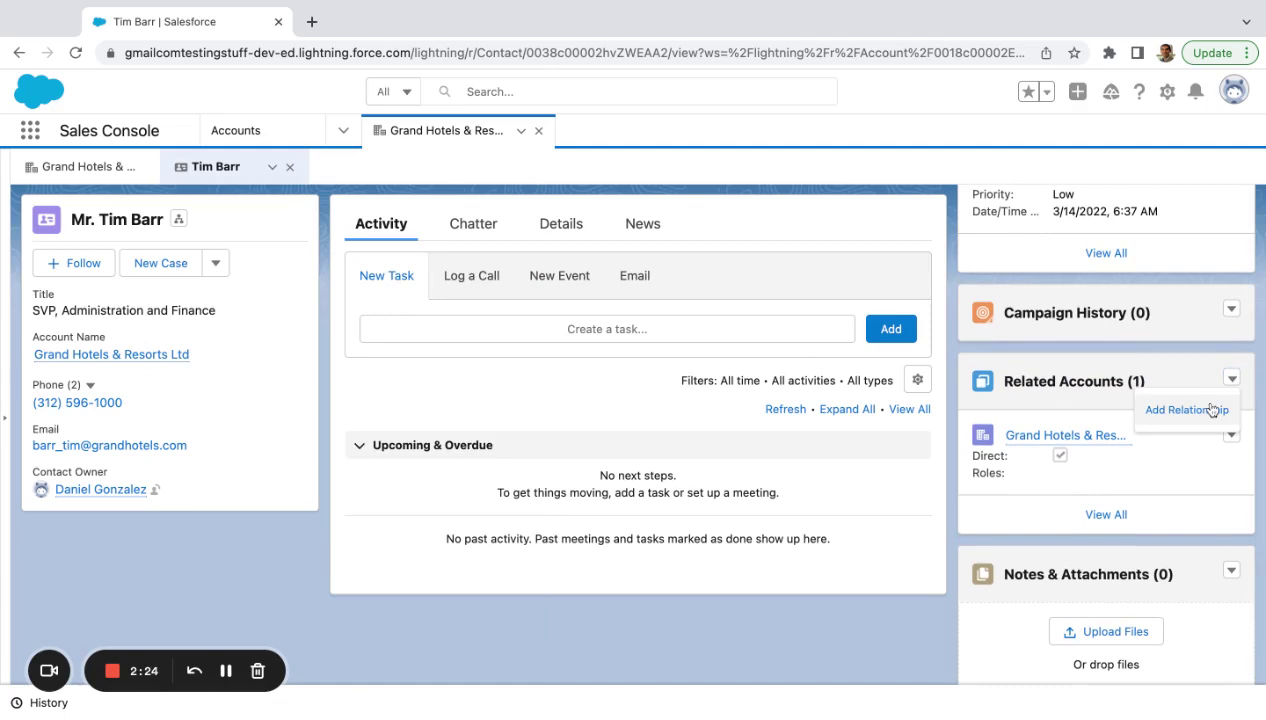
{"action": "left_click", "coordinate": [1212, 410]}
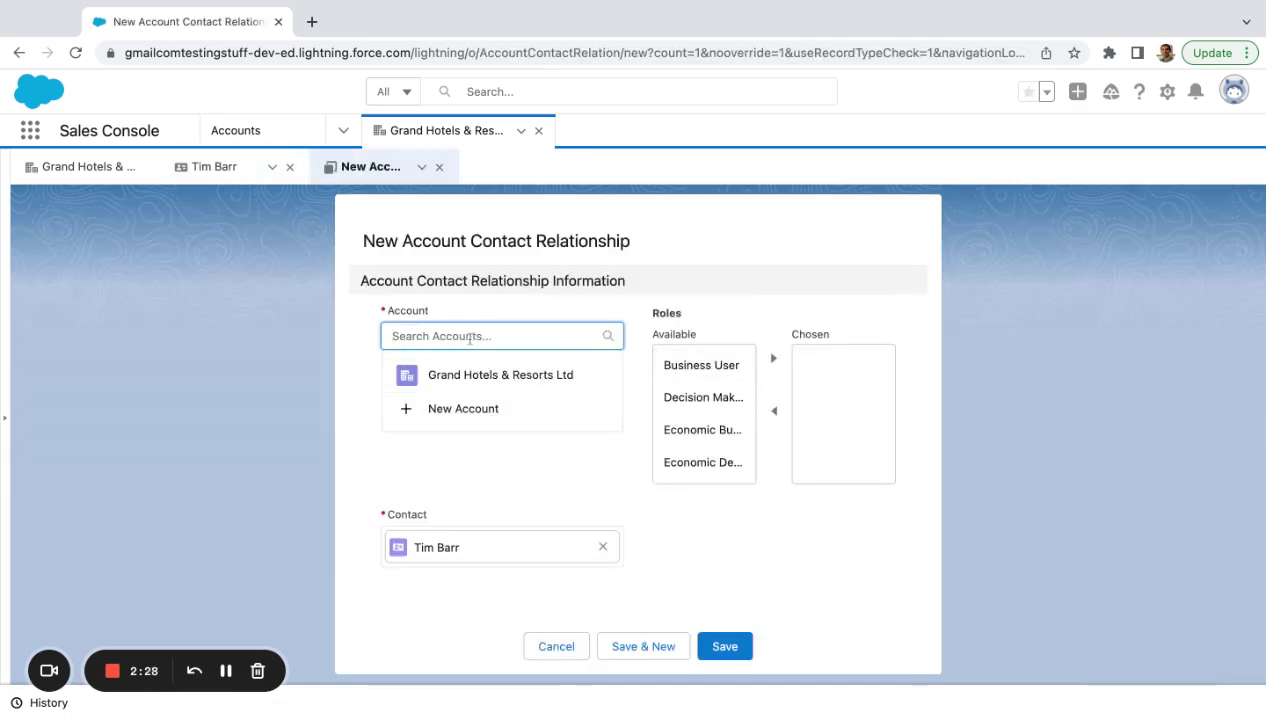
{"action": "left_click", "coordinate": [314, 140]}
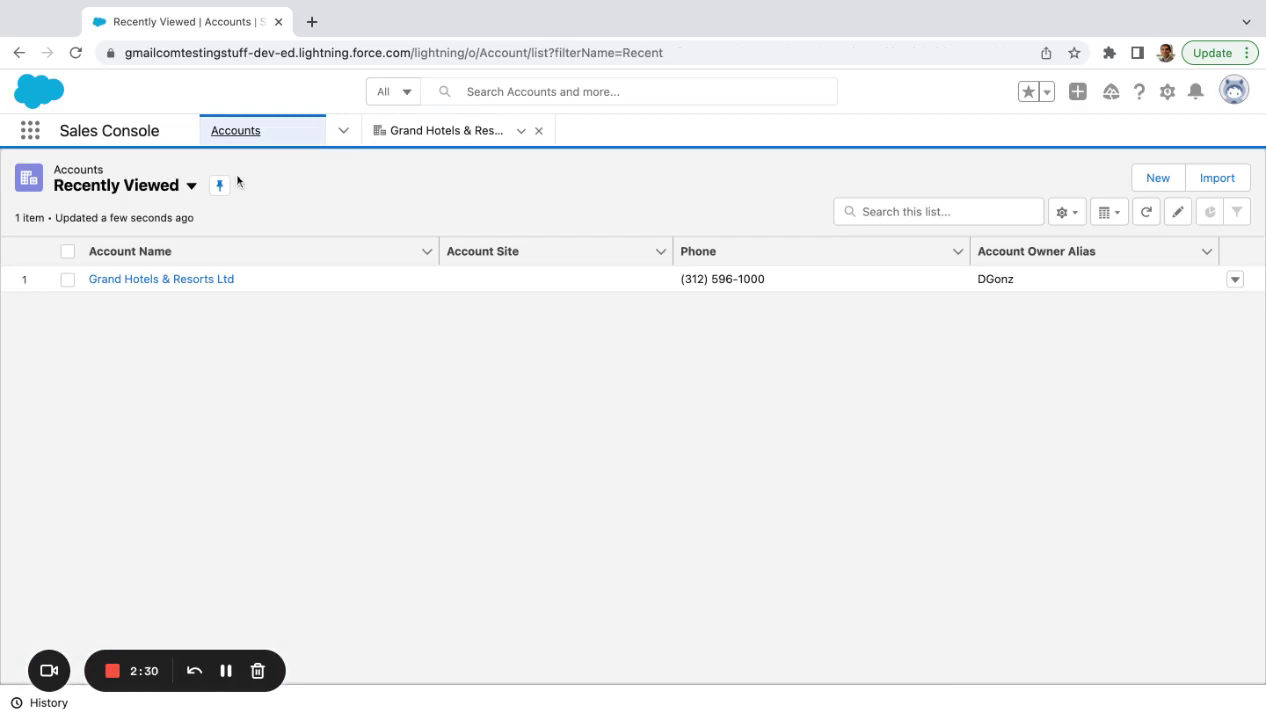
{"action": "left_click", "coordinate": [183, 188]}
{"action": "left_click", "coordinate": [140, 248]}
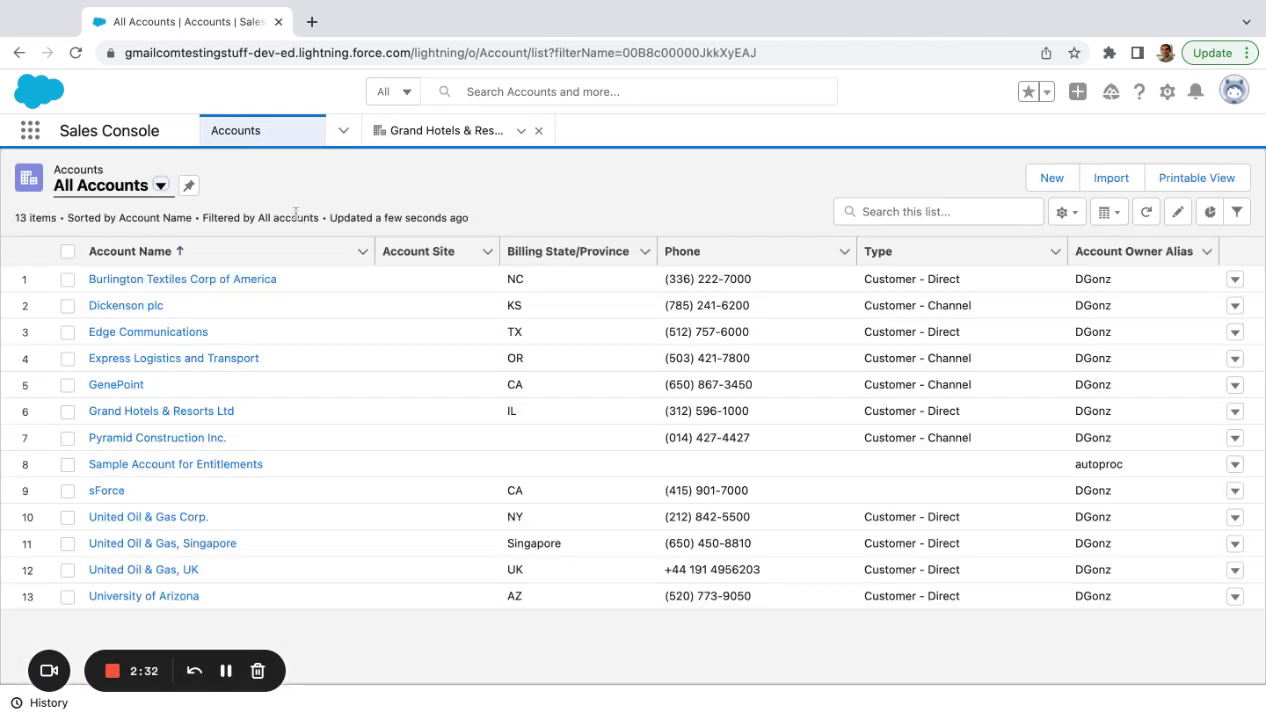
{"action": "left_click", "coordinate": [443, 133]}
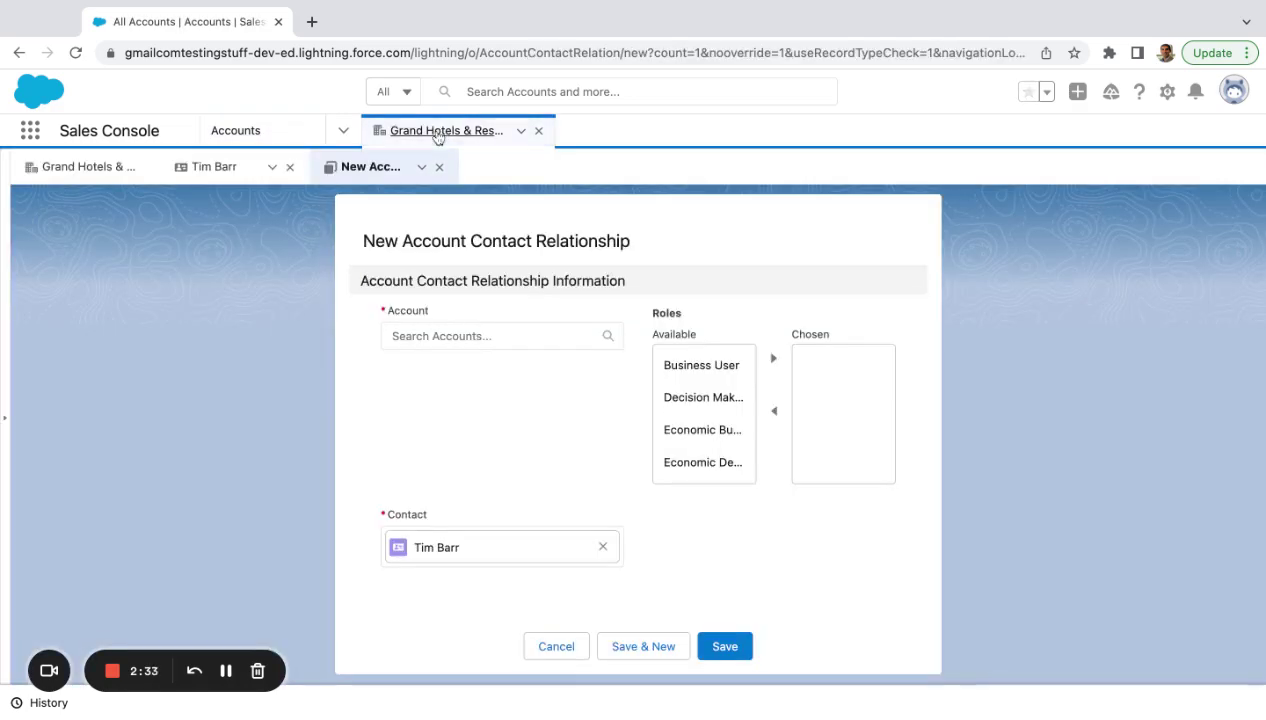
{"action": "left_click", "coordinate": [526, 337]}
{"action": "type", "text": "Dicken"}
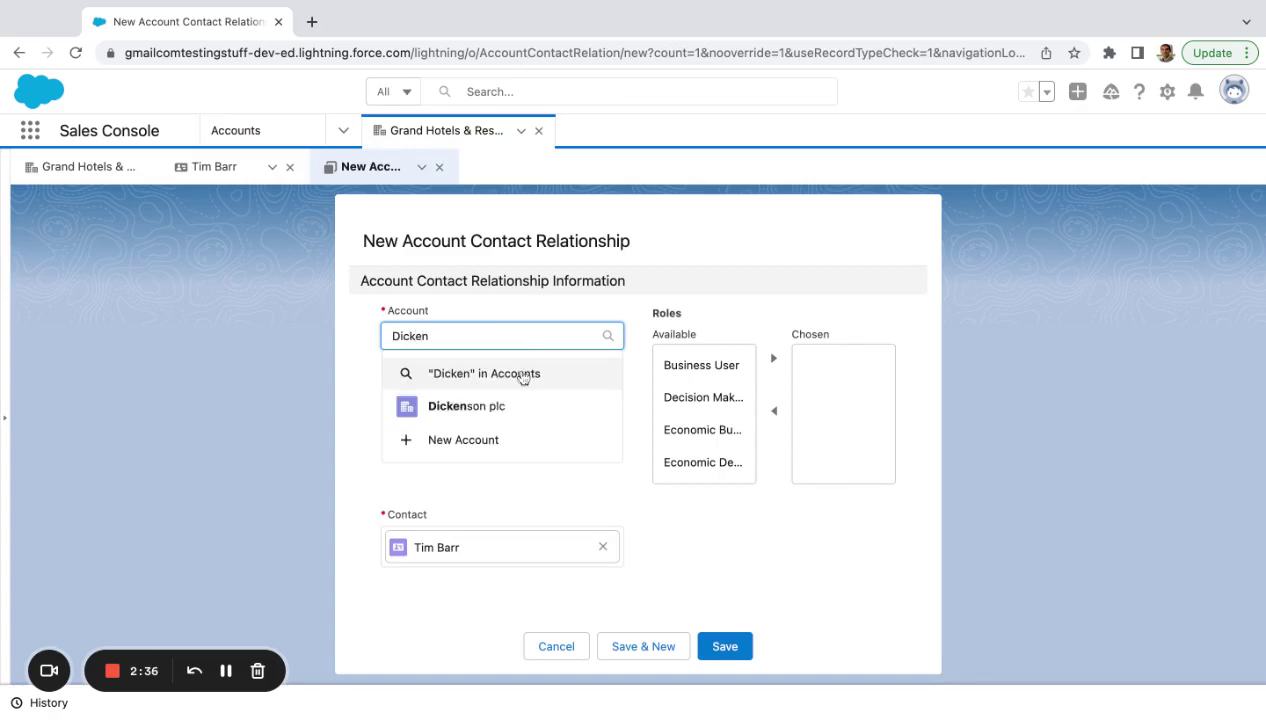
{"action": "left_click", "coordinate": [512, 405]}
- Give the relationship only the Influencer role, removing Business User, and save it
{"action": "left_click", "coordinate": [735, 368]}
{"action": "left_click", "coordinate": [774, 360]}
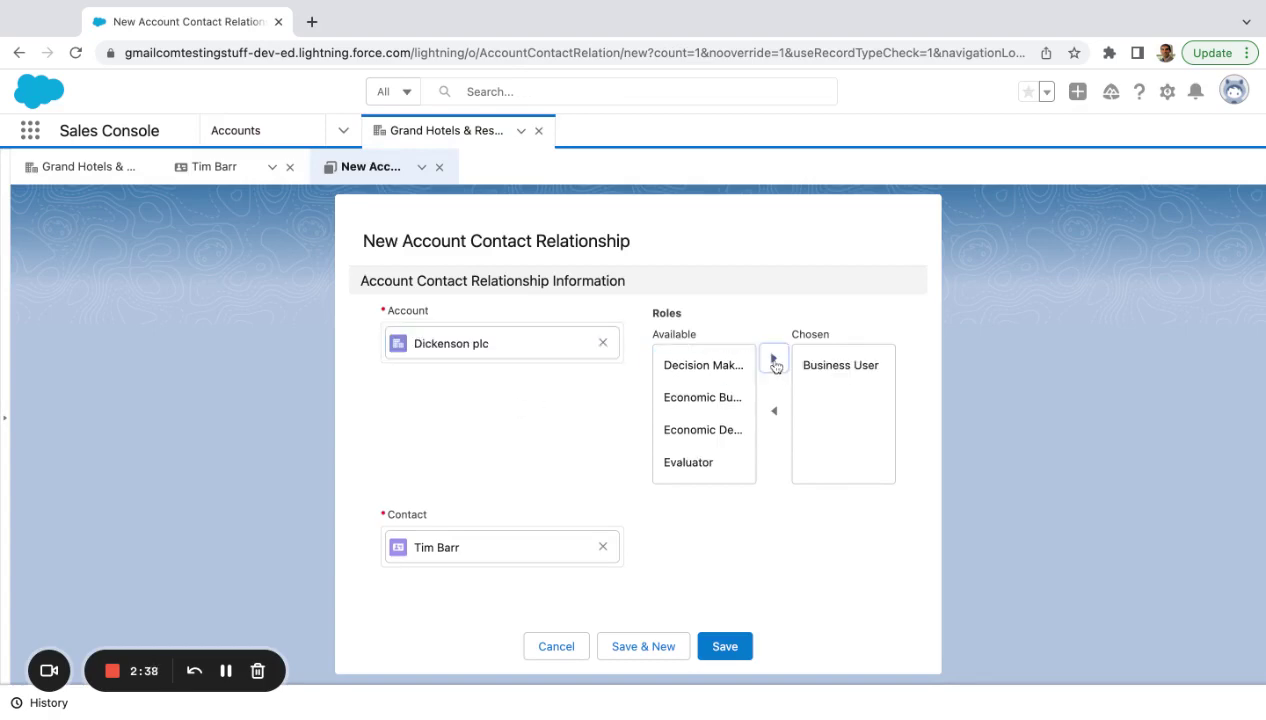
{"action": "scroll", "coordinate": [749, 466], "scroll_direction": "down", "scroll_amount": 3}
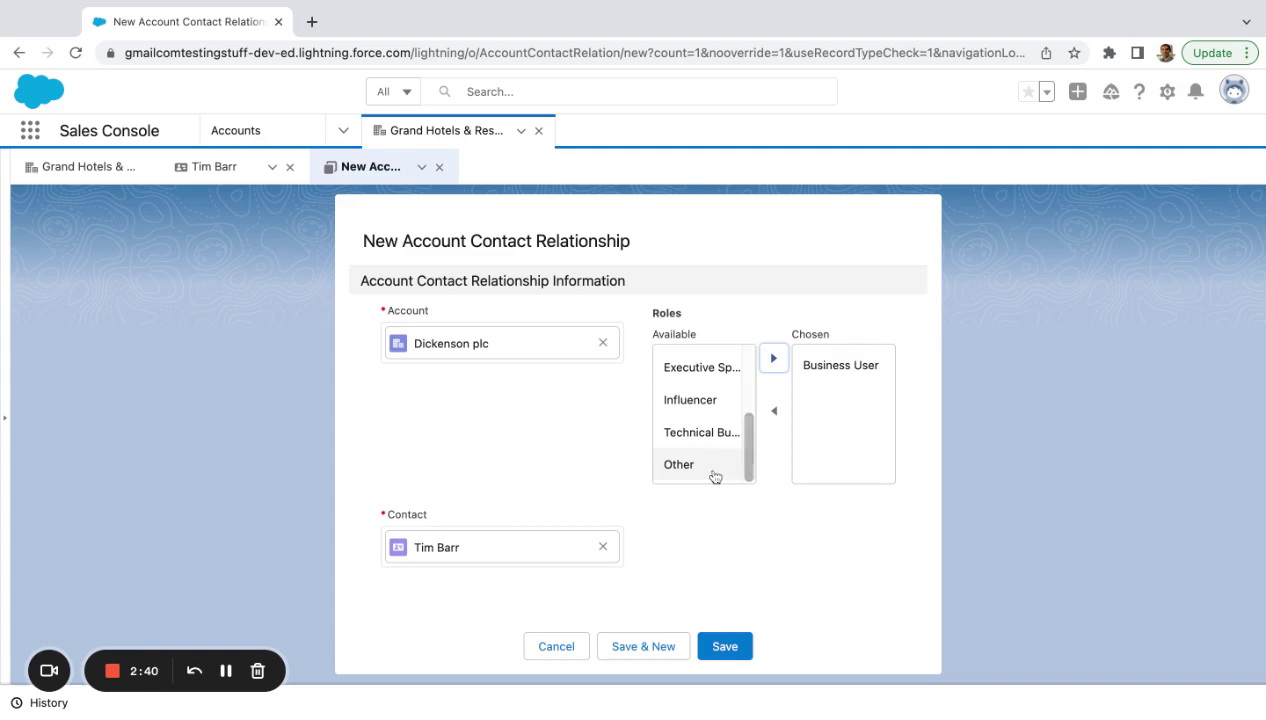
{"action": "left_click", "coordinate": [708, 405]}
{"action": "left_click", "coordinate": [773, 358]}
{"action": "left_click", "coordinate": [826, 366]}
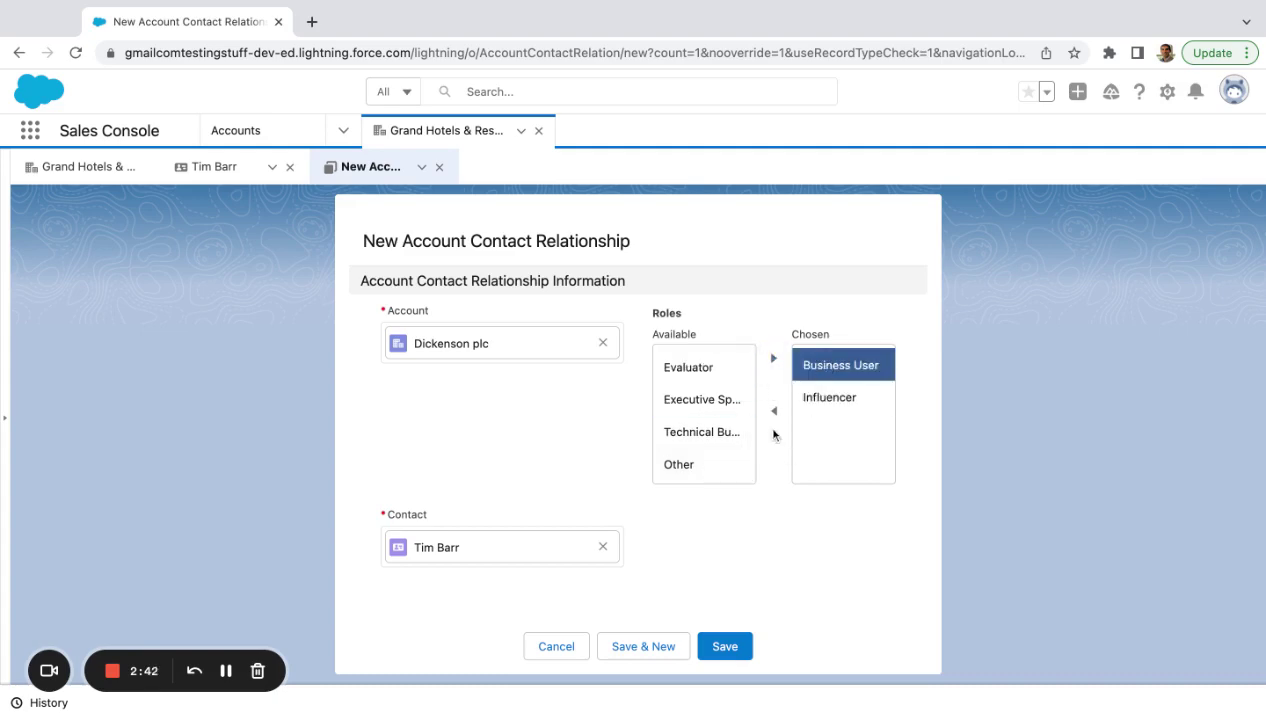
{"action": "left_click", "coordinate": [774, 411]}
{"action": "left_click", "coordinate": [725, 646]}
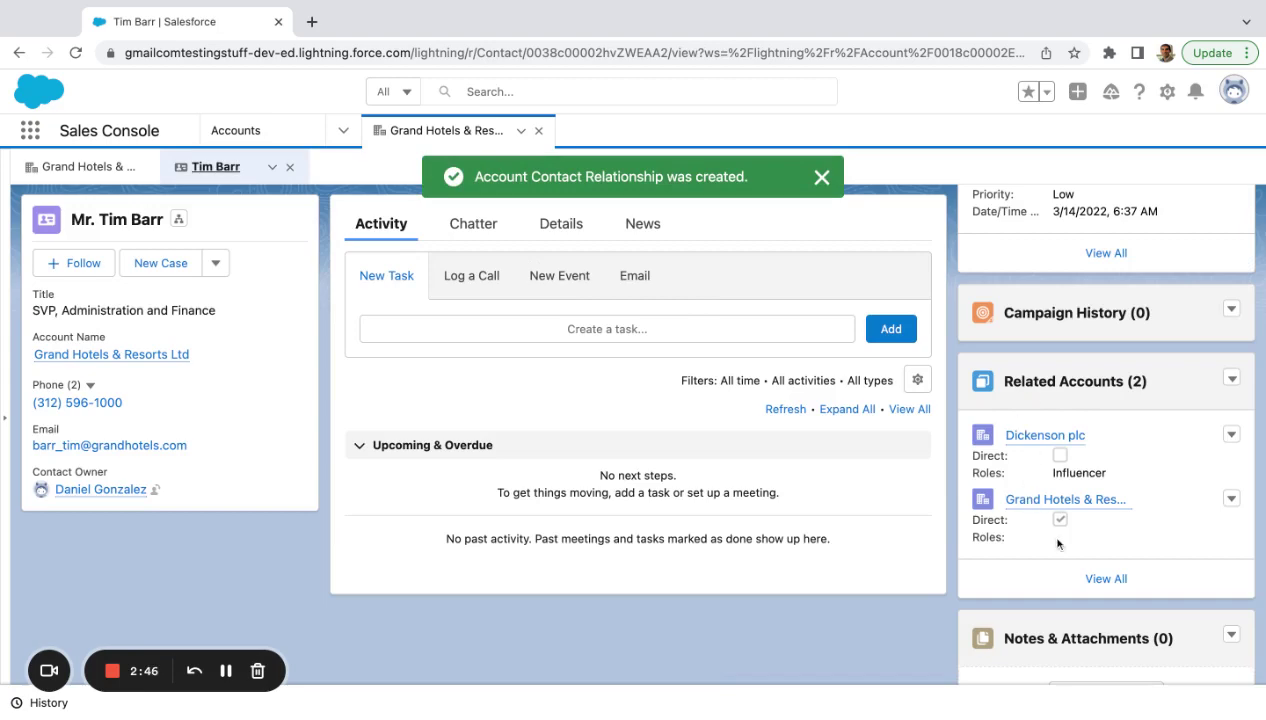
- Open Dickenson plc from Related Accounts and scroll through its contacts and deals
{"action": "left_click", "coordinate": [1030, 436]}
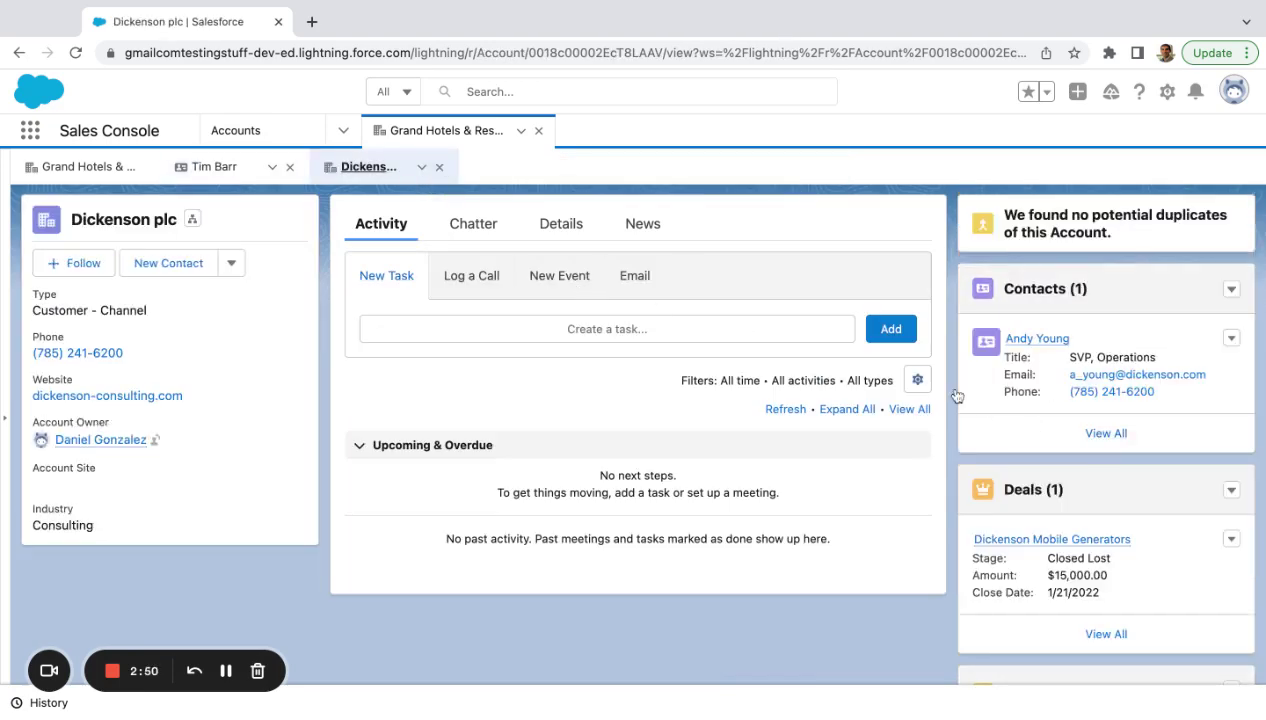
{"action": "scroll", "coordinate": [657, 380], "scroll_direction": "down", "scroll_amount": 1}
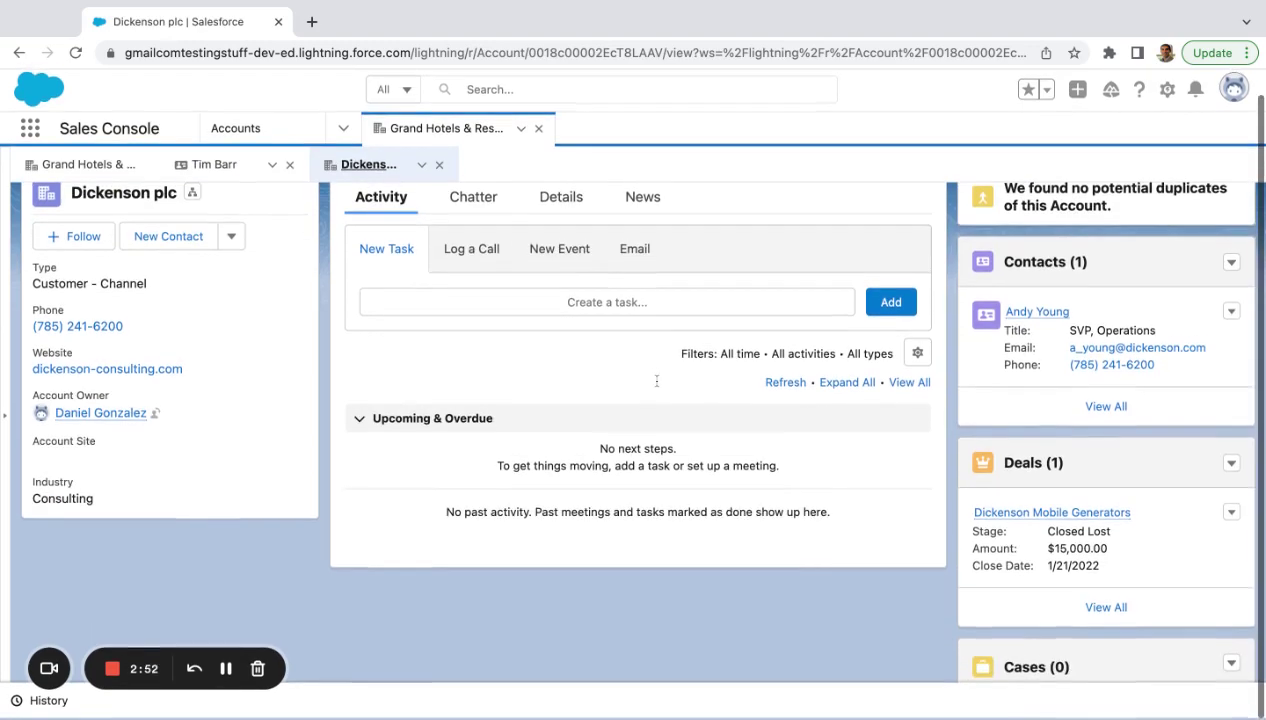
{"action": "scroll", "coordinate": [1131, 457], "scroll_direction": "down", "scroll_amount": 3}
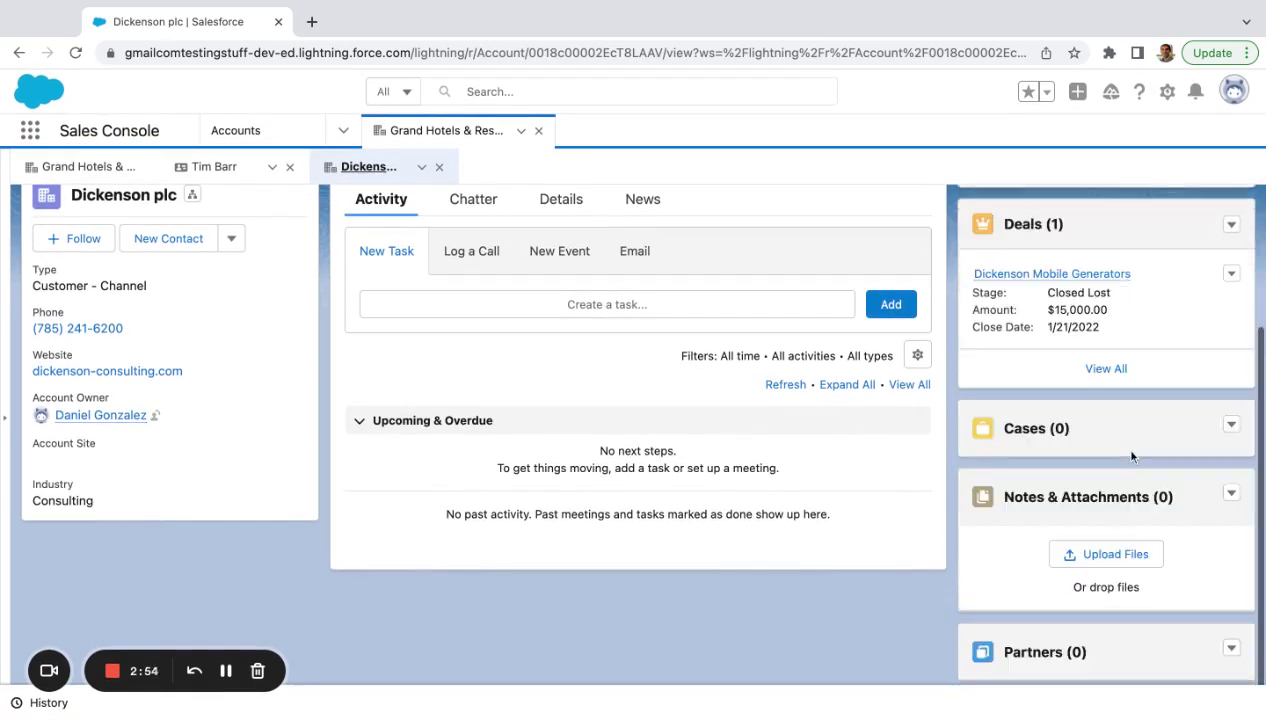
{"action": "scroll", "coordinate": [1131, 457], "scroll_direction": "up", "scroll_amount": 2}
{"action": "scroll", "coordinate": [1118, 444], "scroll_direction": "up", "scroll_amount": 2}
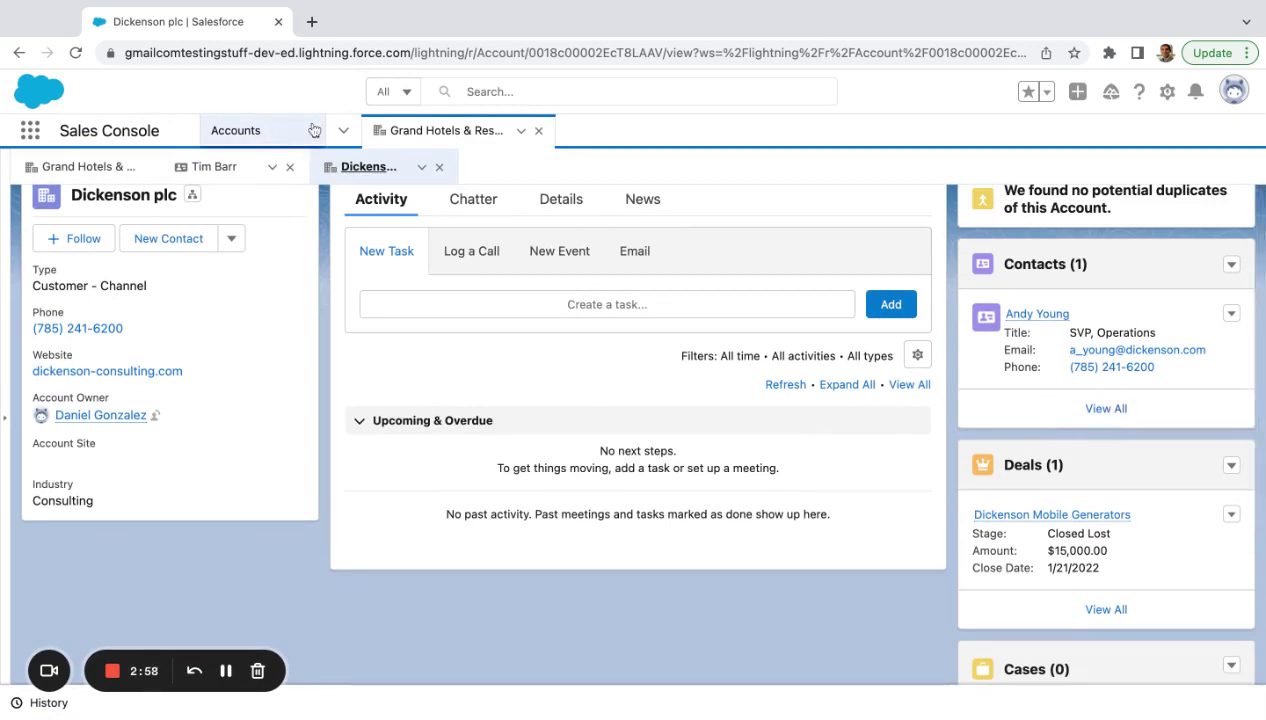
- Open the Account Layout for editing via Setup > Object Manager > Account > Page Layouts
{"action": "left_click", "coordinate": [1167, 91]}
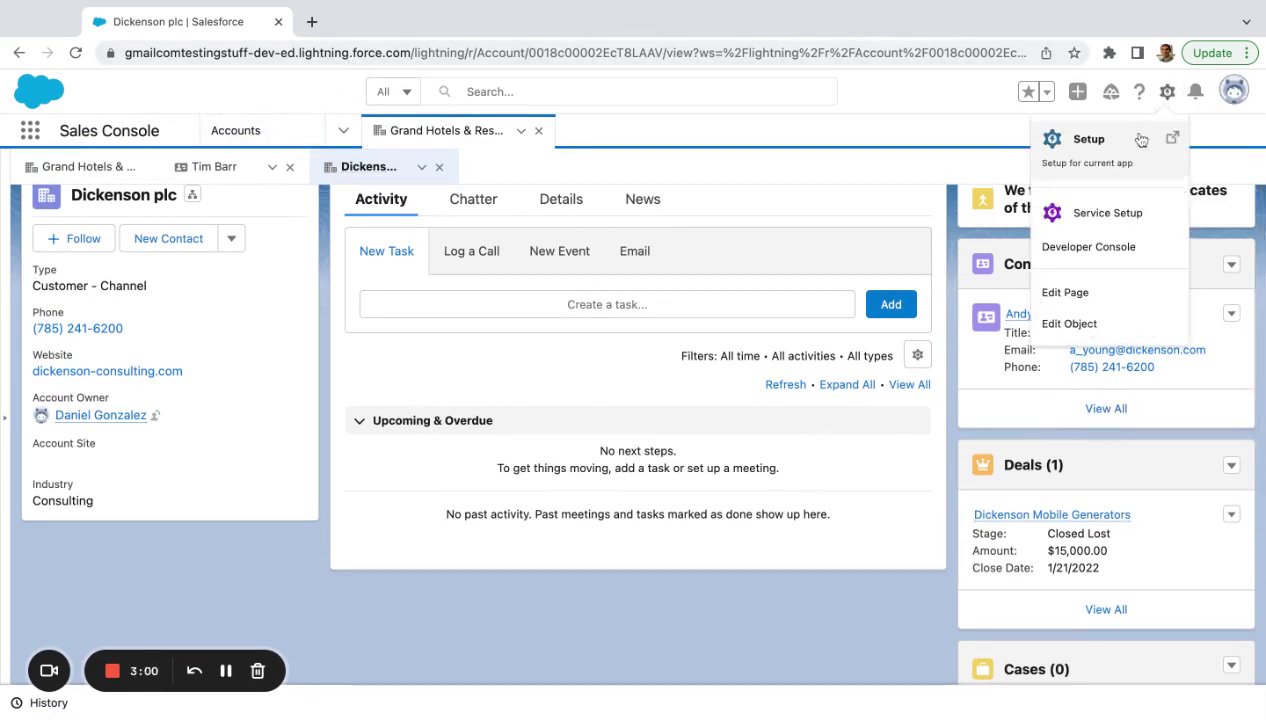
{"action": "left_click", "coordinate": [1139, 139]}
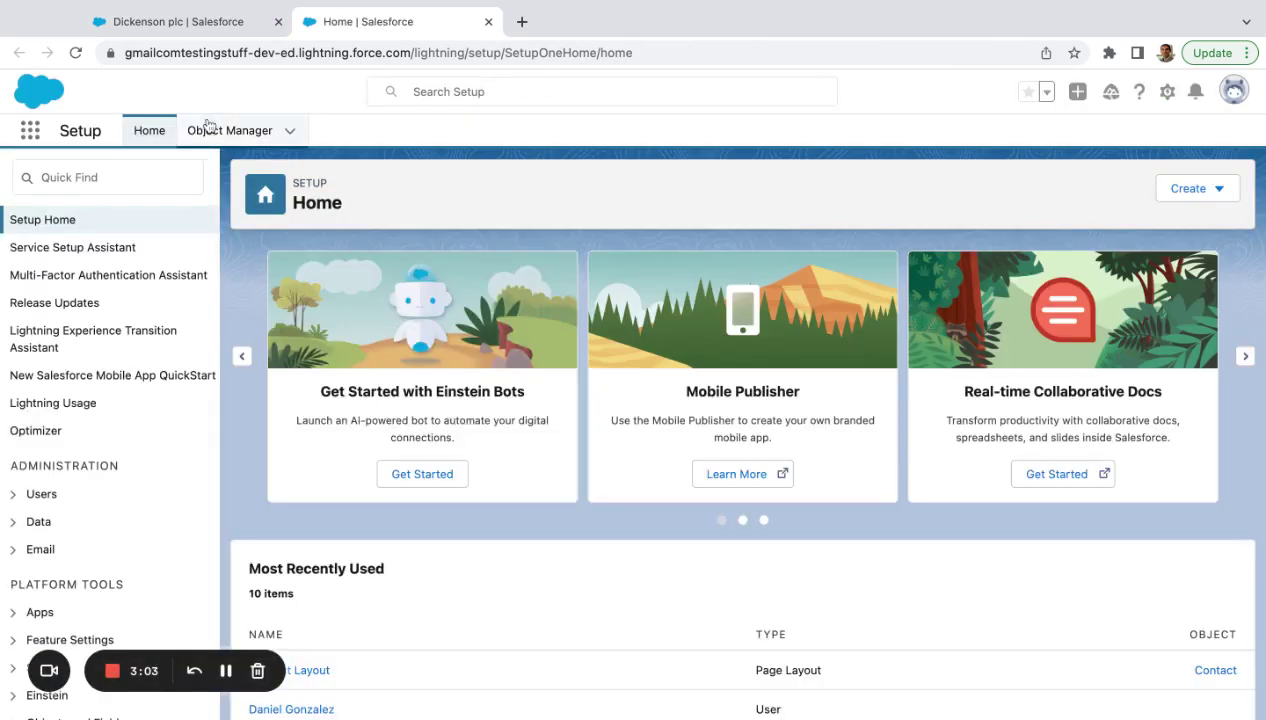
{"action": "left_click", "coordinate": [208, 128]}
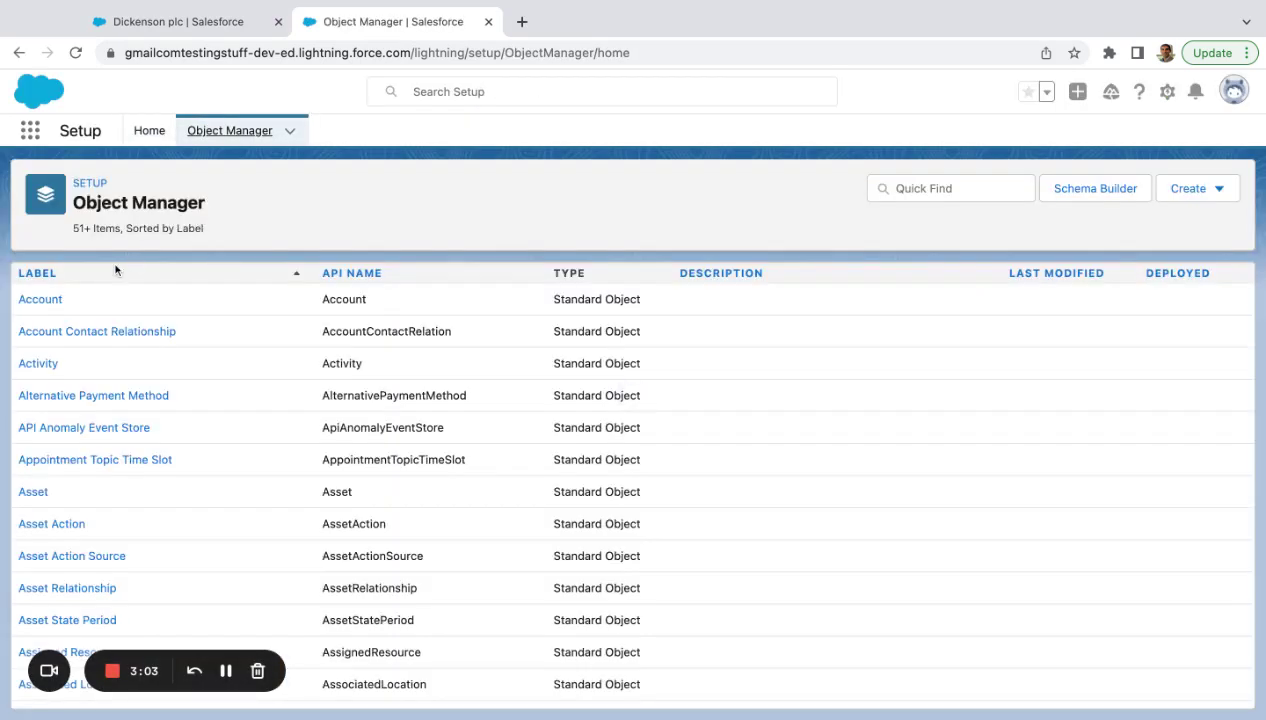
{"action": "left_click", "coordinate": [45, 302]}
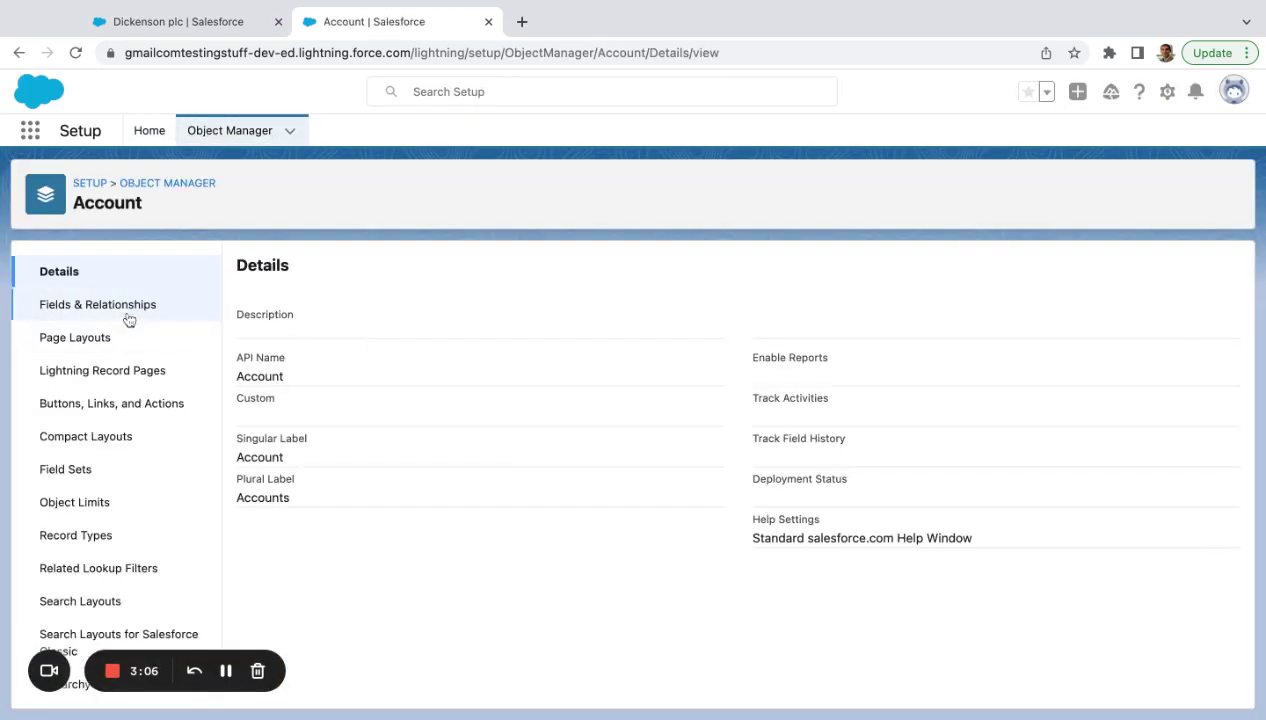
{"action": "left_click", "coordinate": [110, 341]}
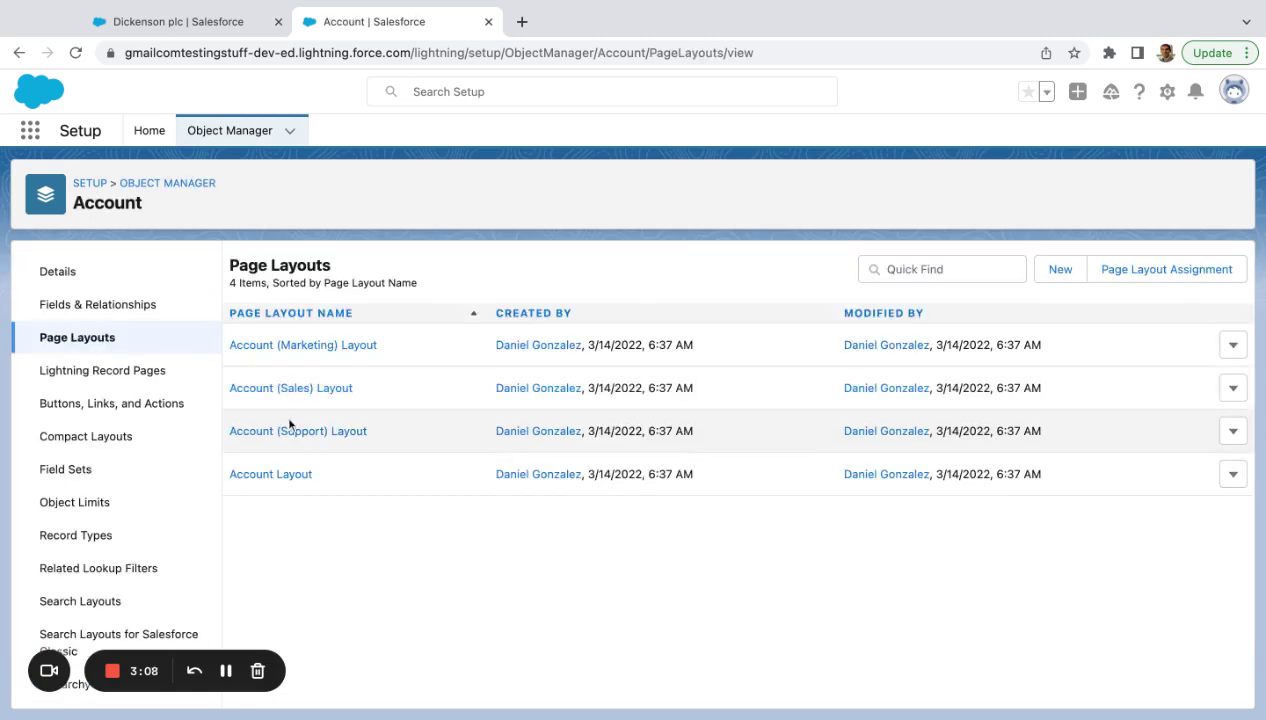
{"action": "left_click", "coordinate": [281, 482]}
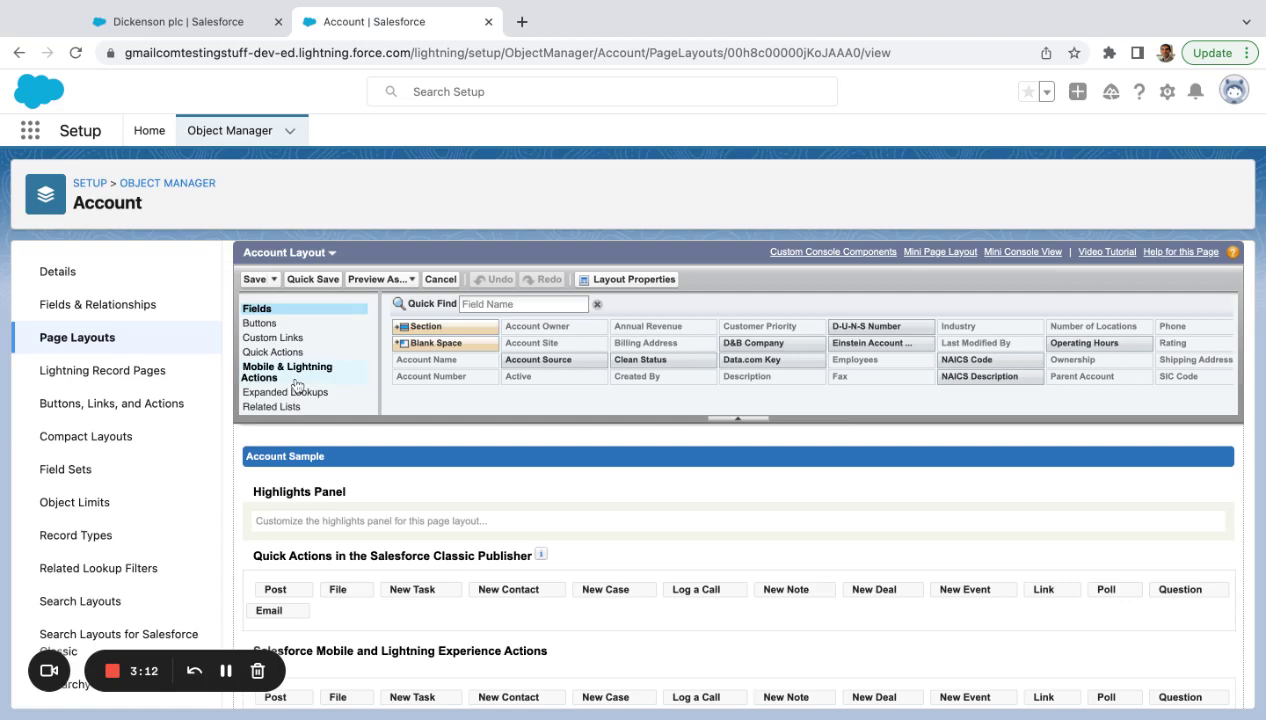
- Drag Related Contacts into the layout's related lists and save, overwriting users' customizations
{"action": "scroll", "coordinate": [293, 385], "scroll_direction": "down", "scroll_amount": 2}
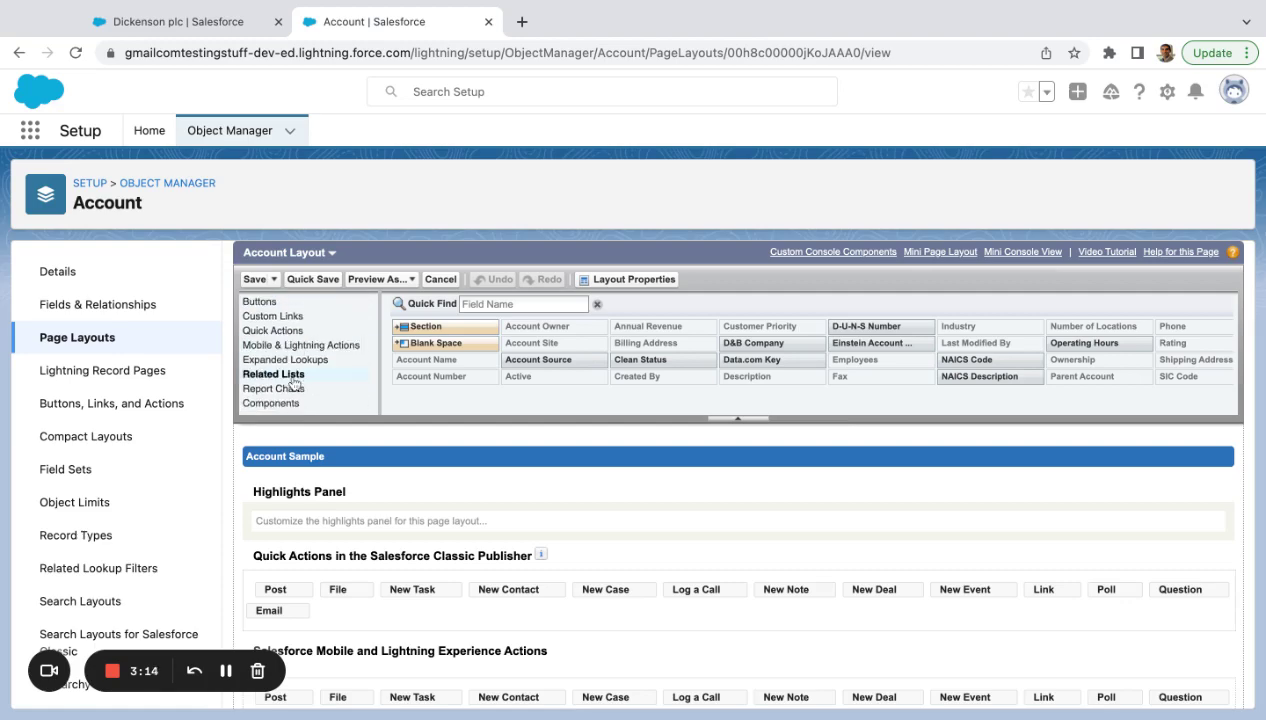
{"action": "left_click", "coordinate": [288, 376]}
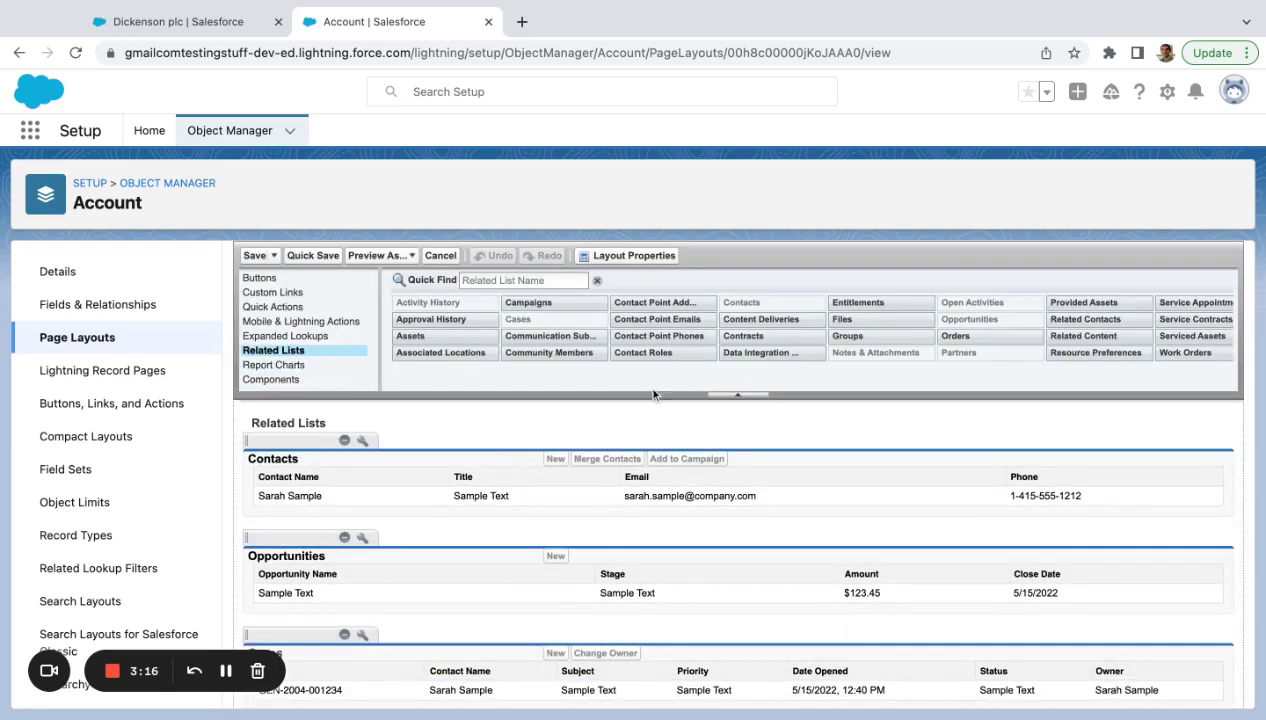
{"action": "scroll", "coordinate": [793, 358], "scroll_direction": "right", "scroll_amount": 1}
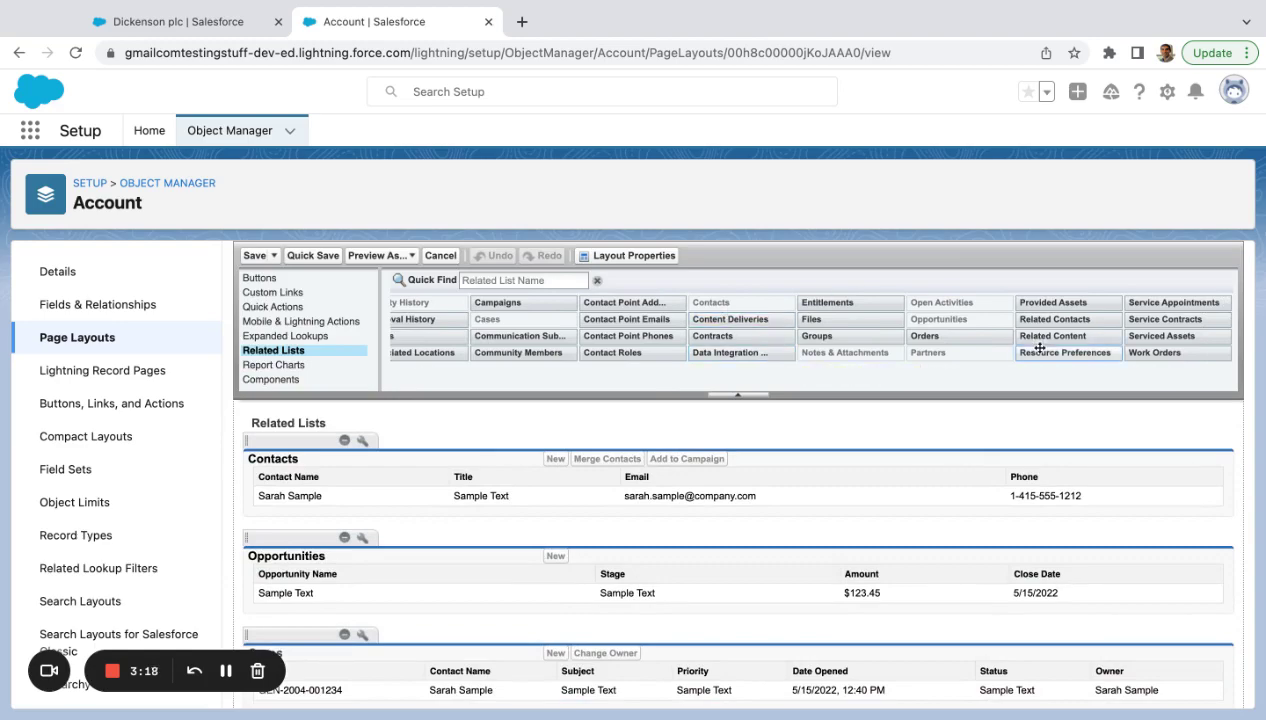
{"action": "left_click_drag", "start_coordinate": [1052, 322], "coordinate": [1043, 358]}
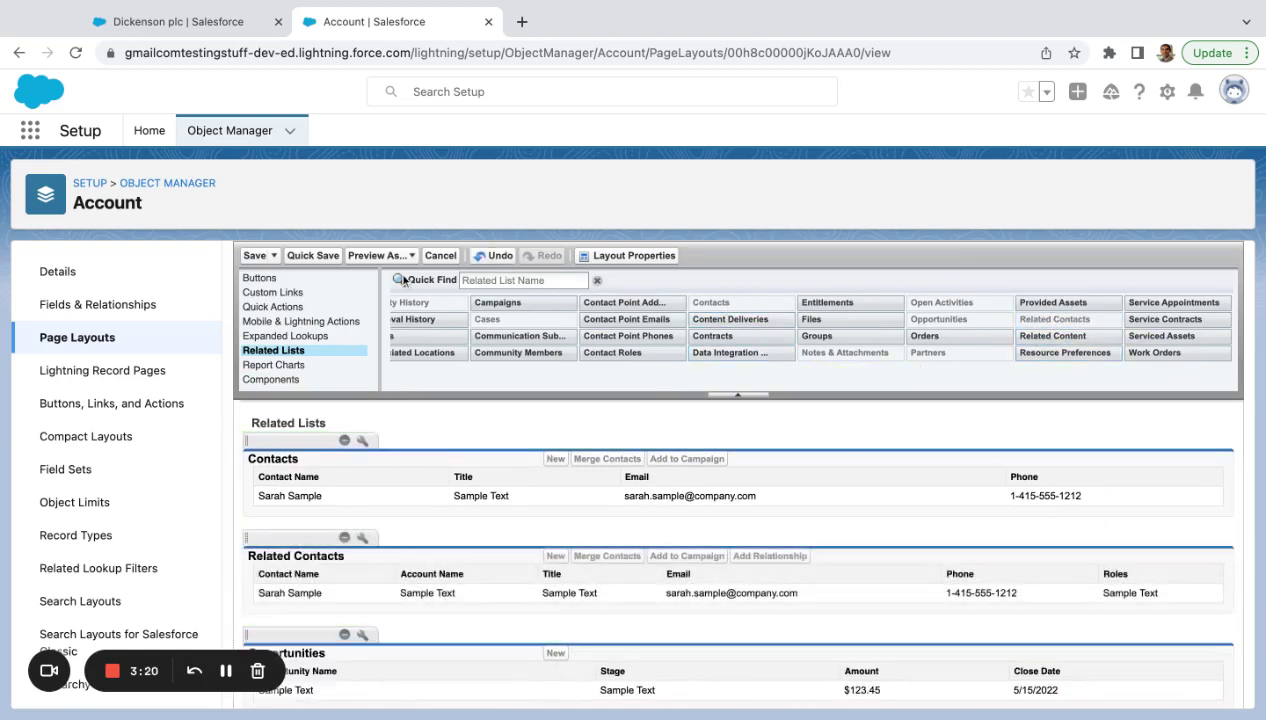
{"action": "left_click", "coordinate": [255, 256]}
{"action": "left_click", "coordinate": [661, 537]}
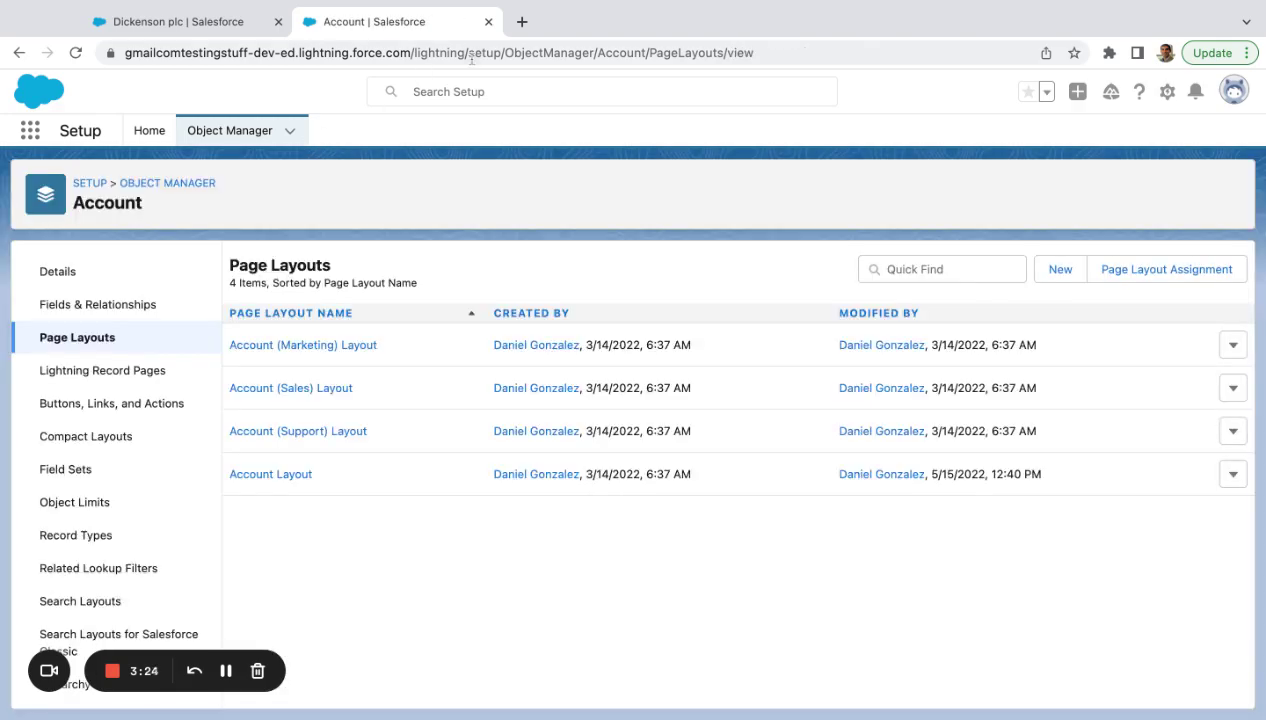
- Reload Dickenson plc and view its contact's Account Contact Relationship from Related Contacts (2)
{"action": "left_click", "coordinate": [489, 22]}
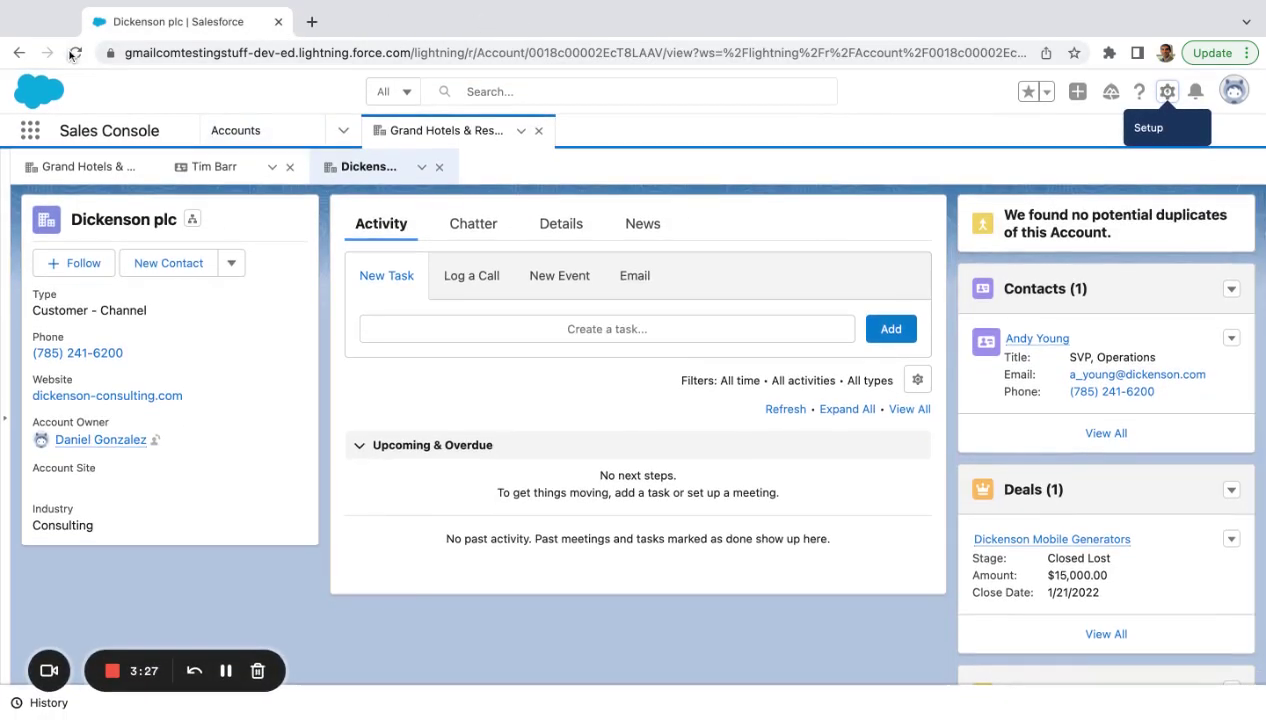
{"action": "left_click", "coordinate": [74, 53]}
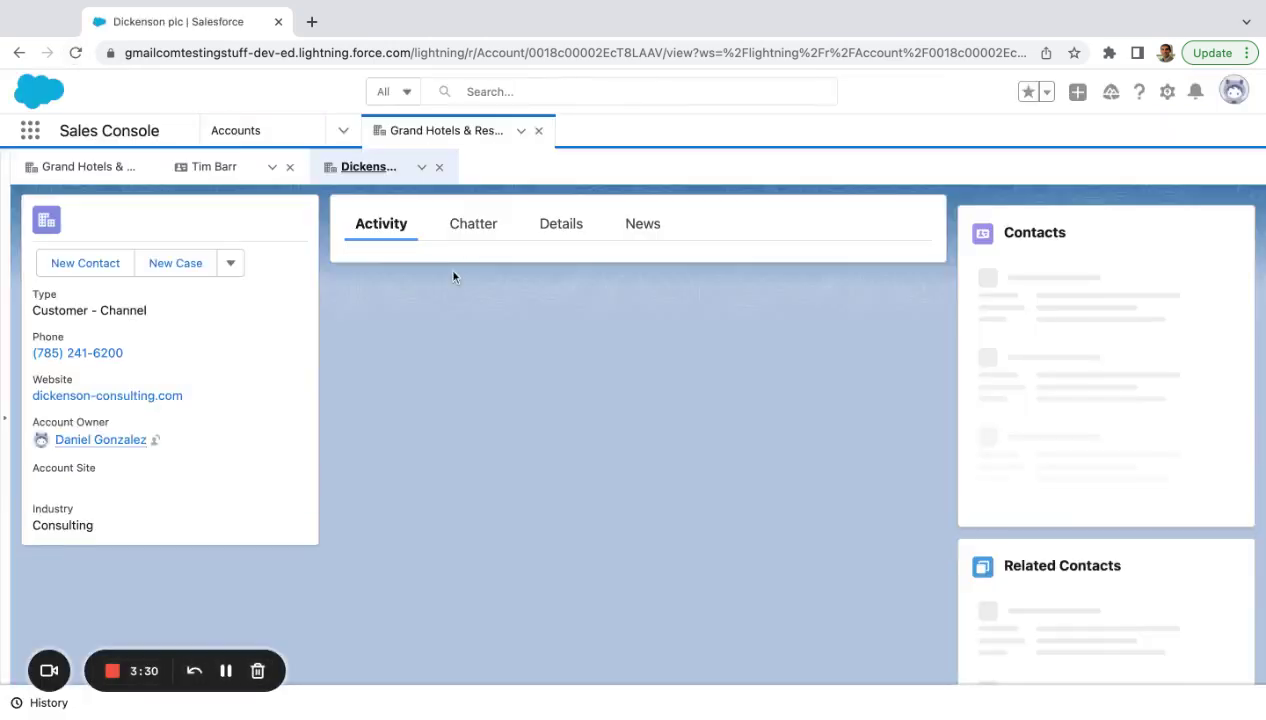
{"action": "mouse_move", "coordinate": [1036, 349]}
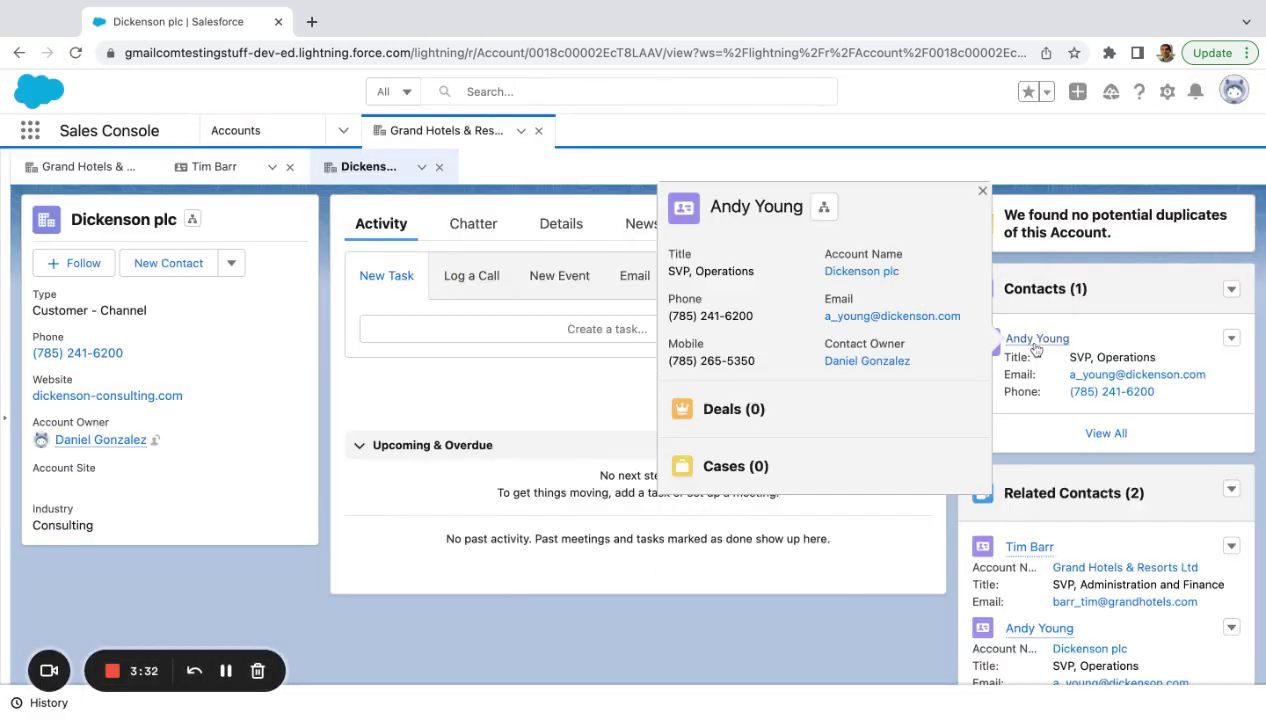
{"action": "scroll", "coordinate": [1045, 345], "scroll_direction": "down", "scroll_amount": 3}
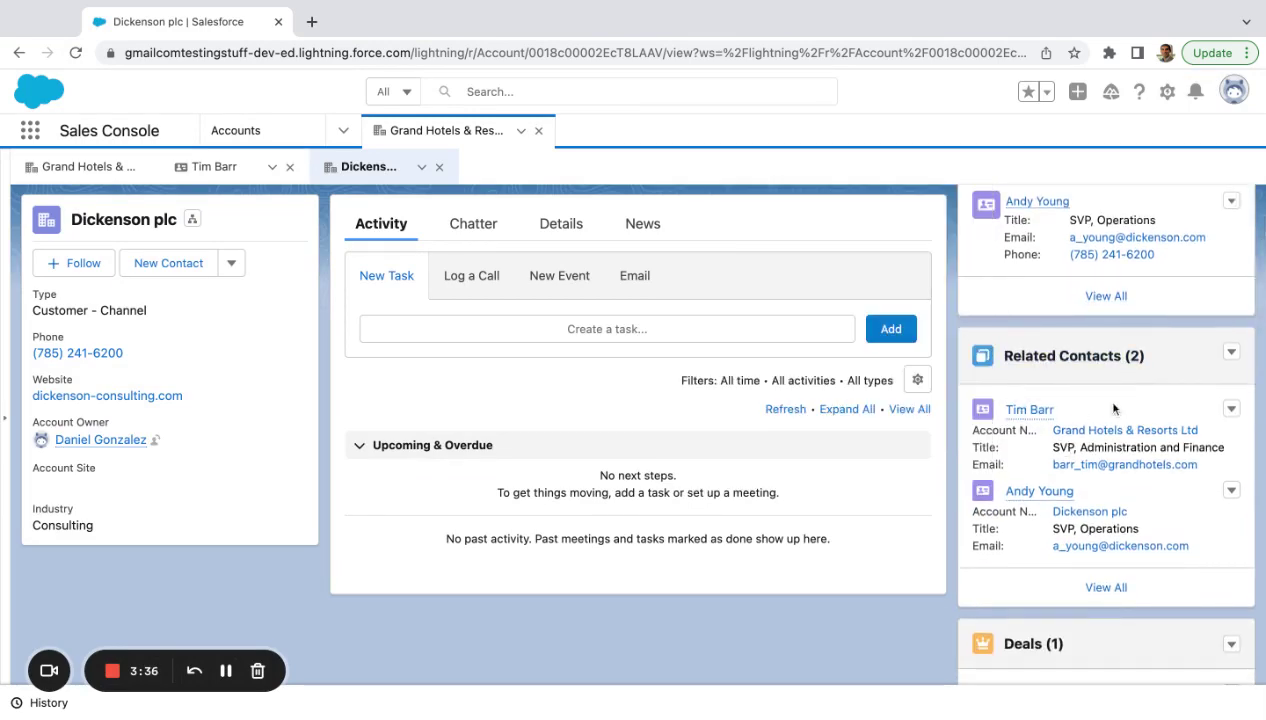
{"action": "left_click", "coordinate": [1231, 490]}
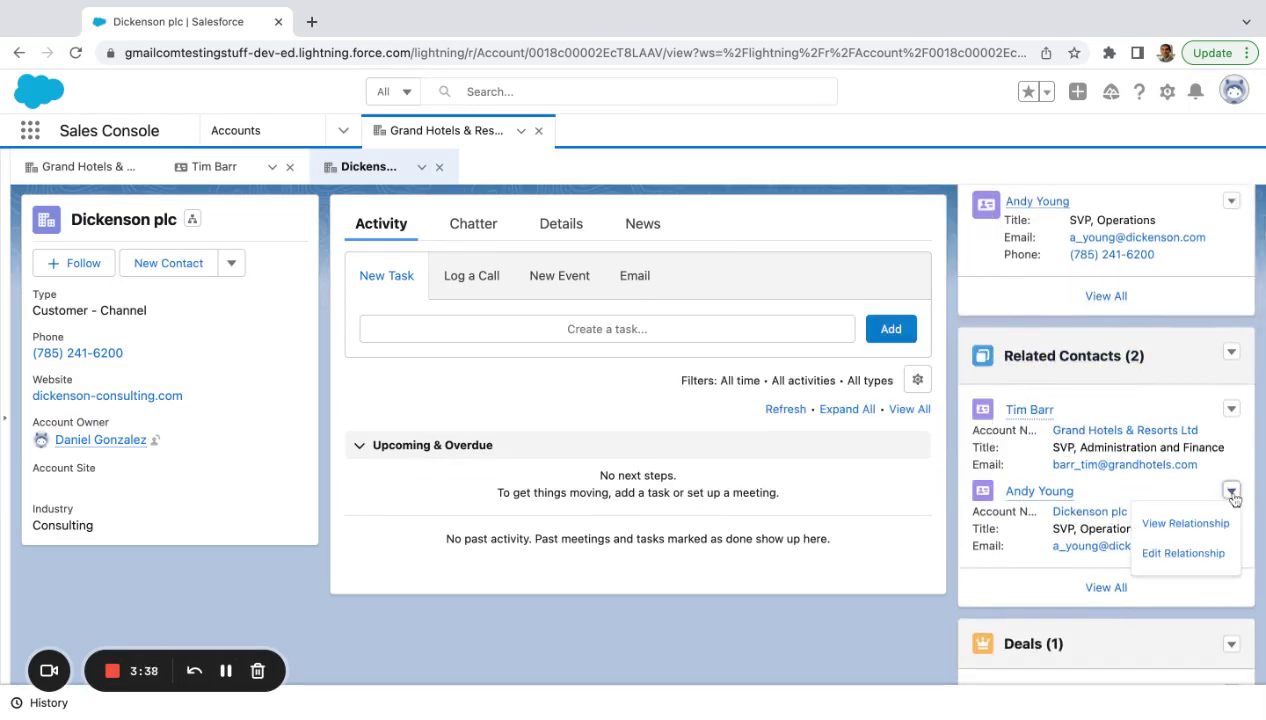
{"action": "left_click", "coordinate": [1216, 525]}
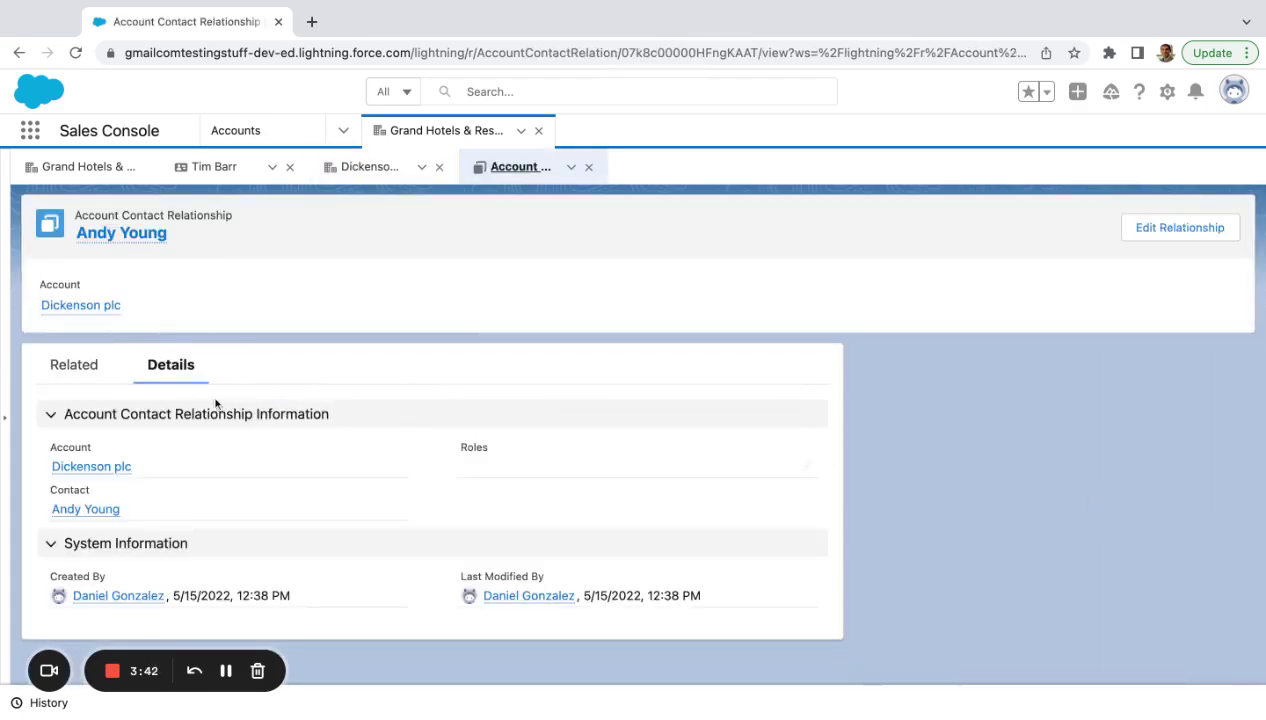
- Review the relationship record's Related and Details tabs for the Dickenson plc contact link
{"action": "left_click", "coordinate": [100, 365]}
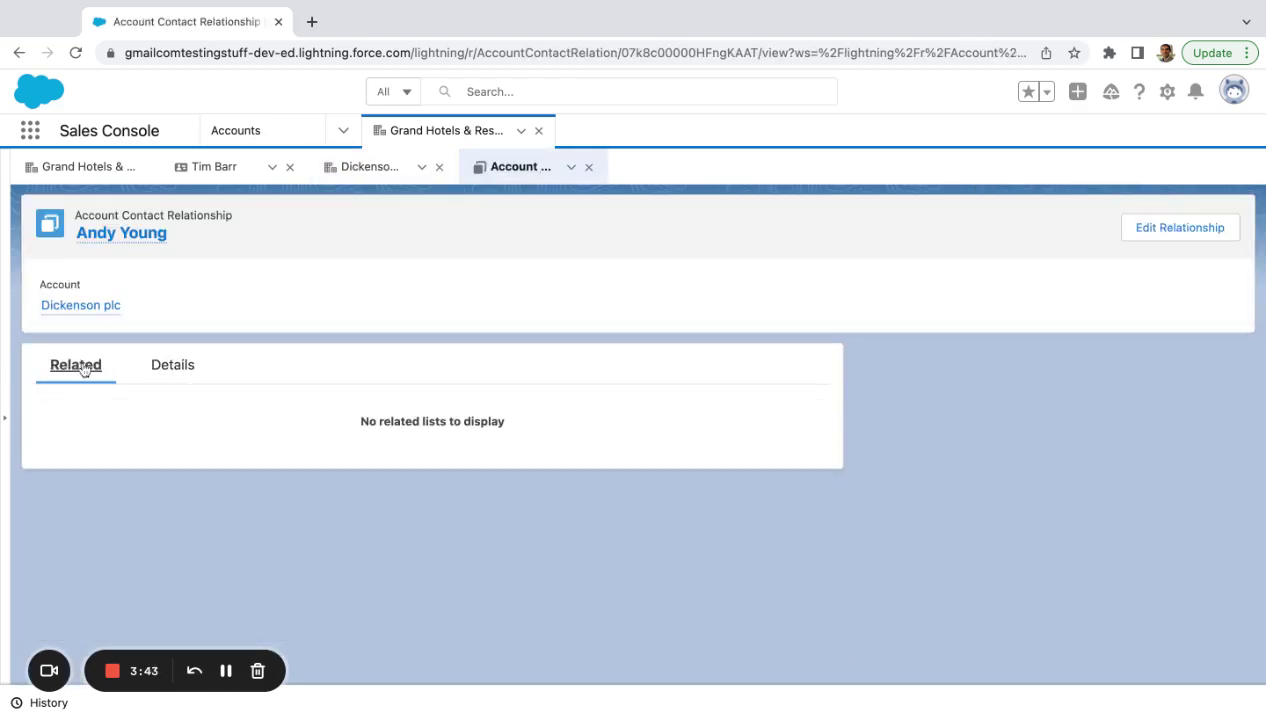
{"action": "left_click", "coordinate": [172, 362]}
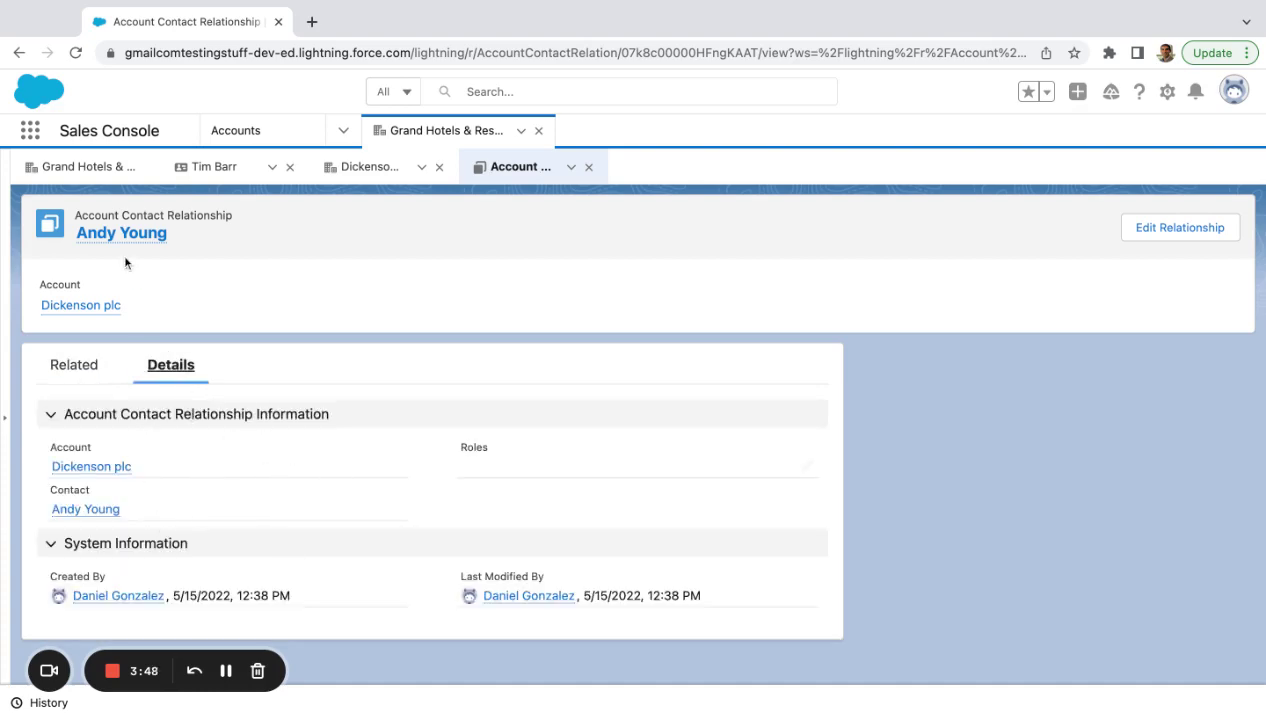
- Close the relationship record and check the Dickenson plc contact's record, returning to the account
{"action": "mouse_move", "coordinate": [100, 305]}
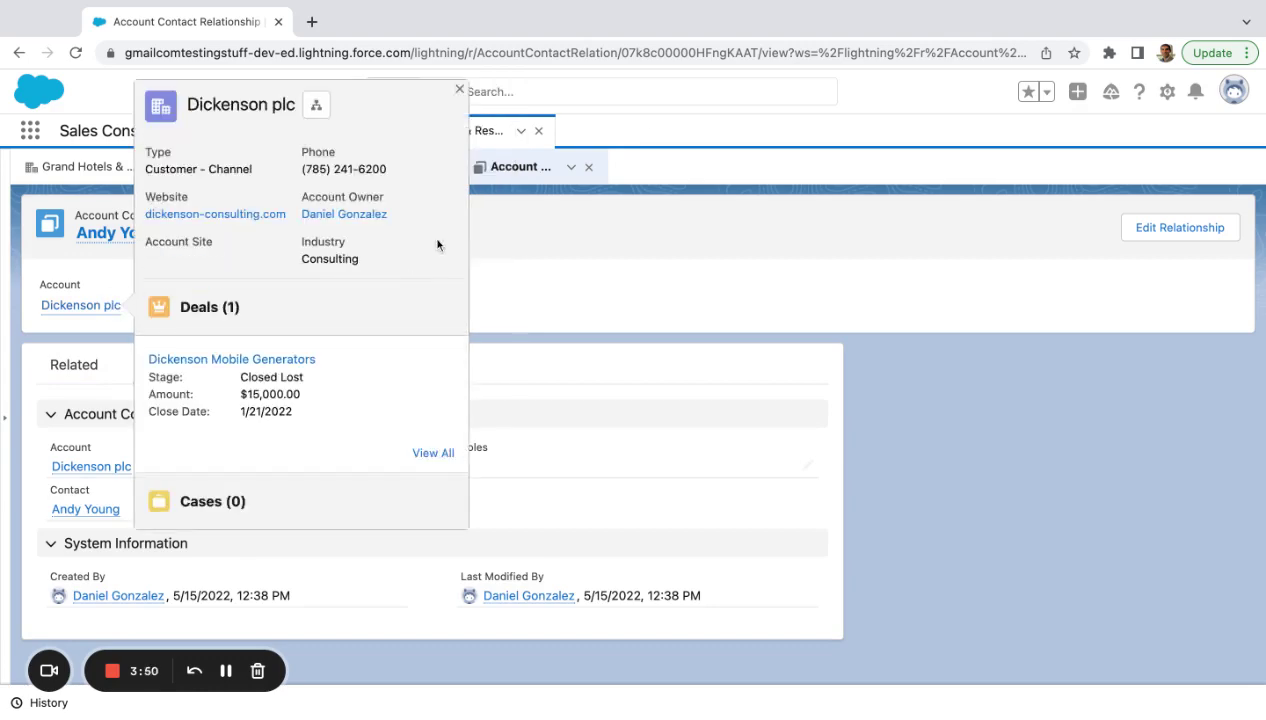
{"action": "left_click", "coordinate": [590, 167]}
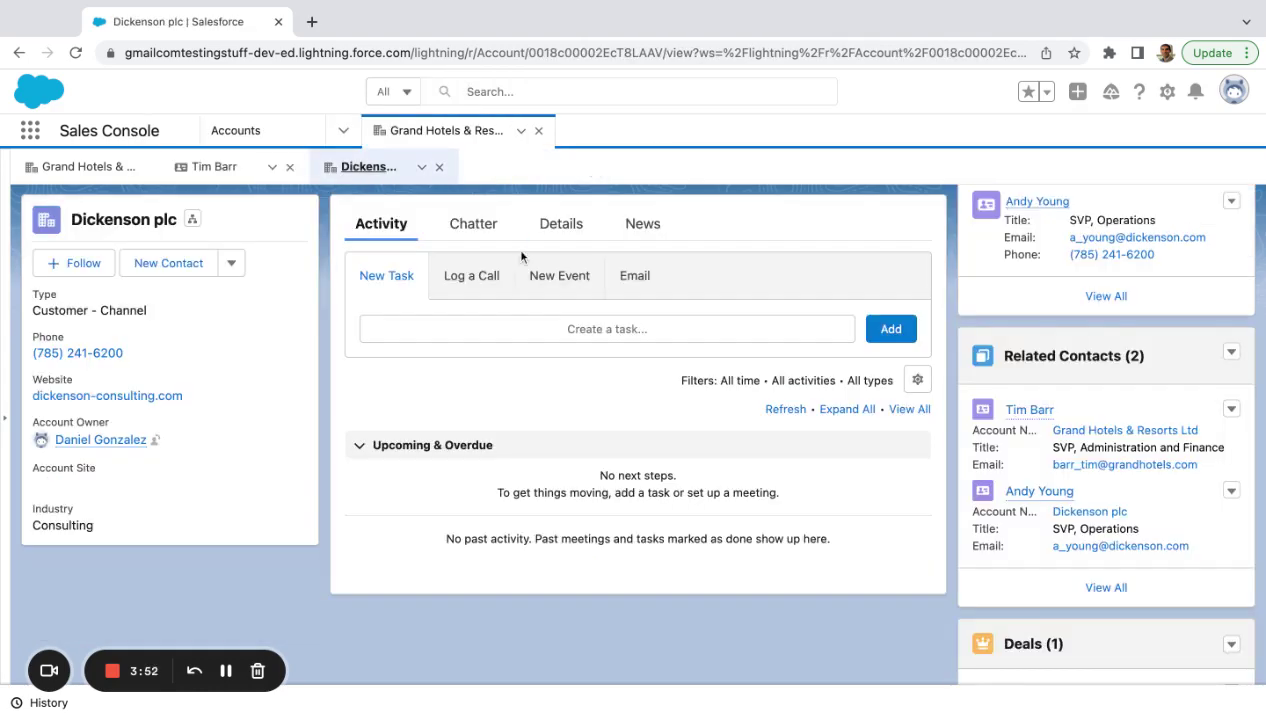
{"action": "left_click", "coordinate": [1039, 492]}
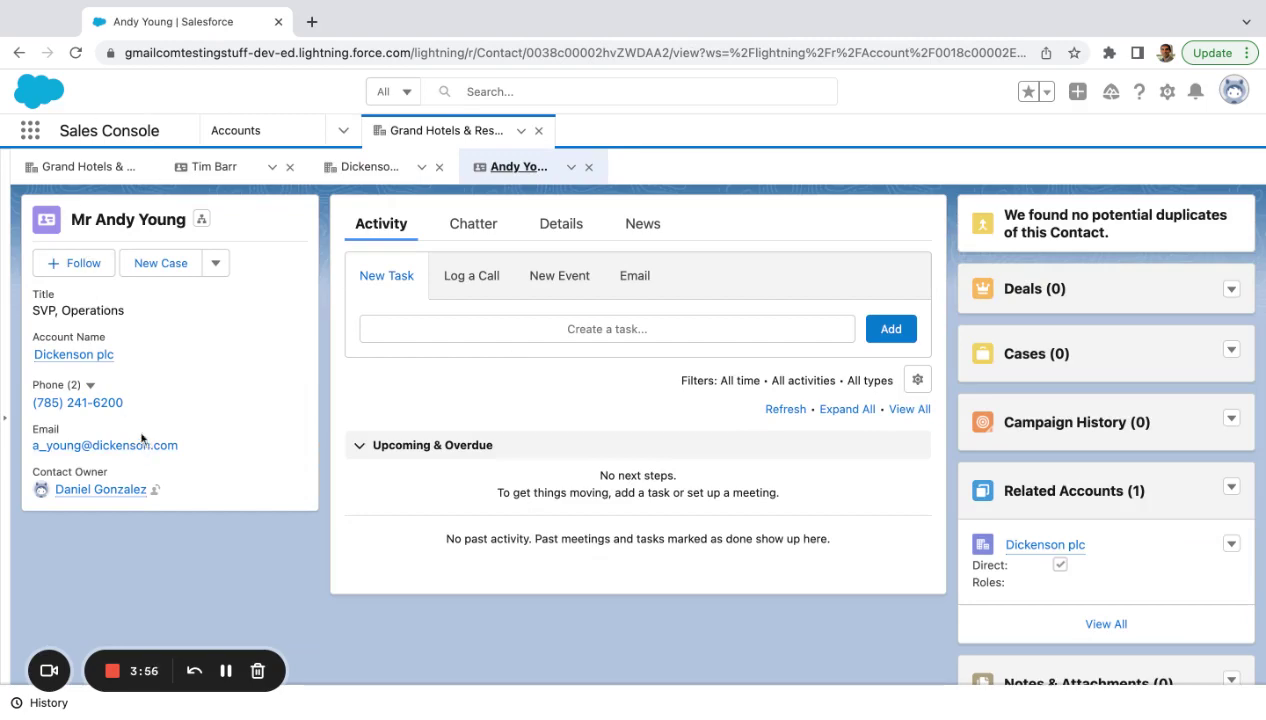
{"action": "left_click", "coordinate": [19, 52]}
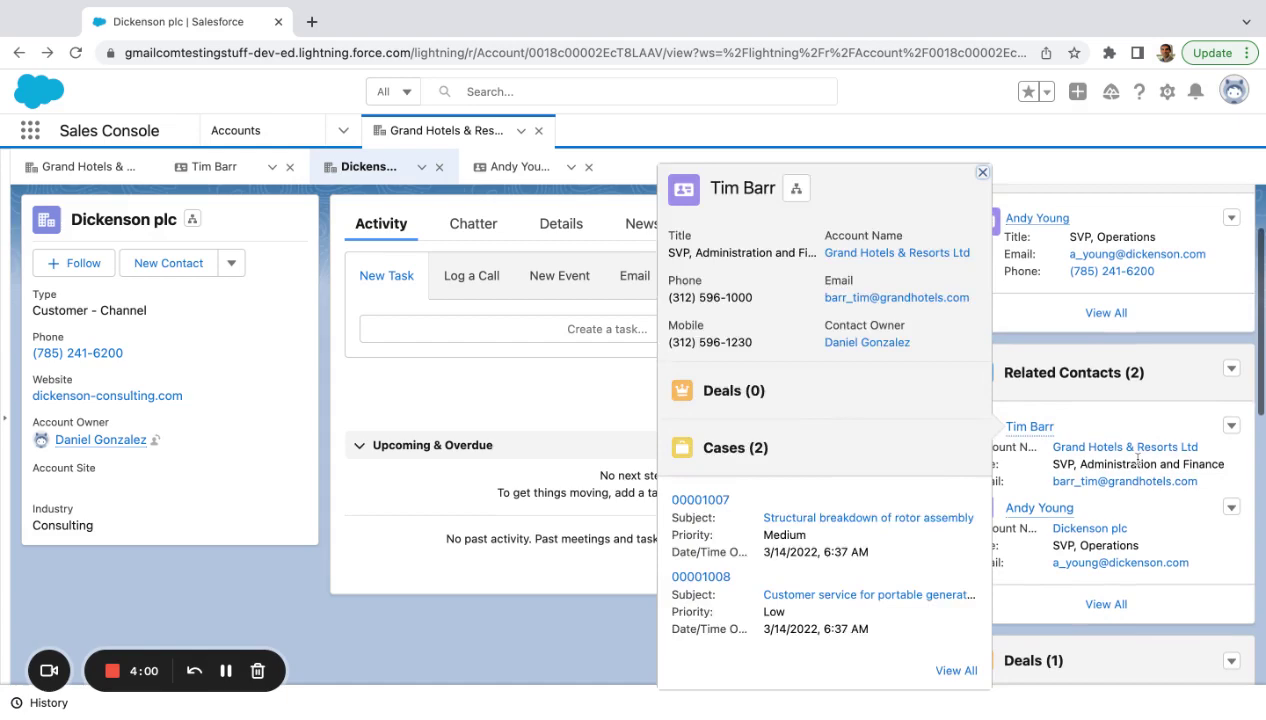
- Check the Grand Hotels contact's record, then view its relationship to Dickenson plc
{"action": "left_click", "coordinate": [1037, 426]}
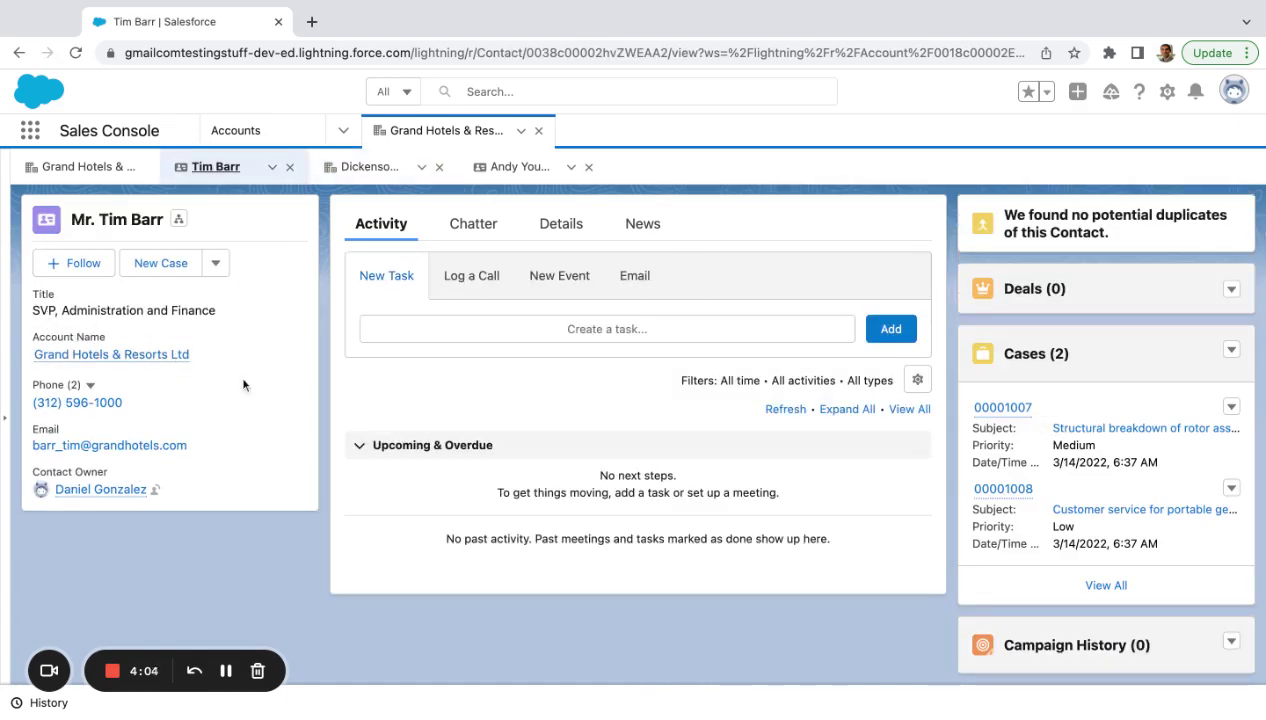
{"action": "left_click", "coordinate": [19, 52]}
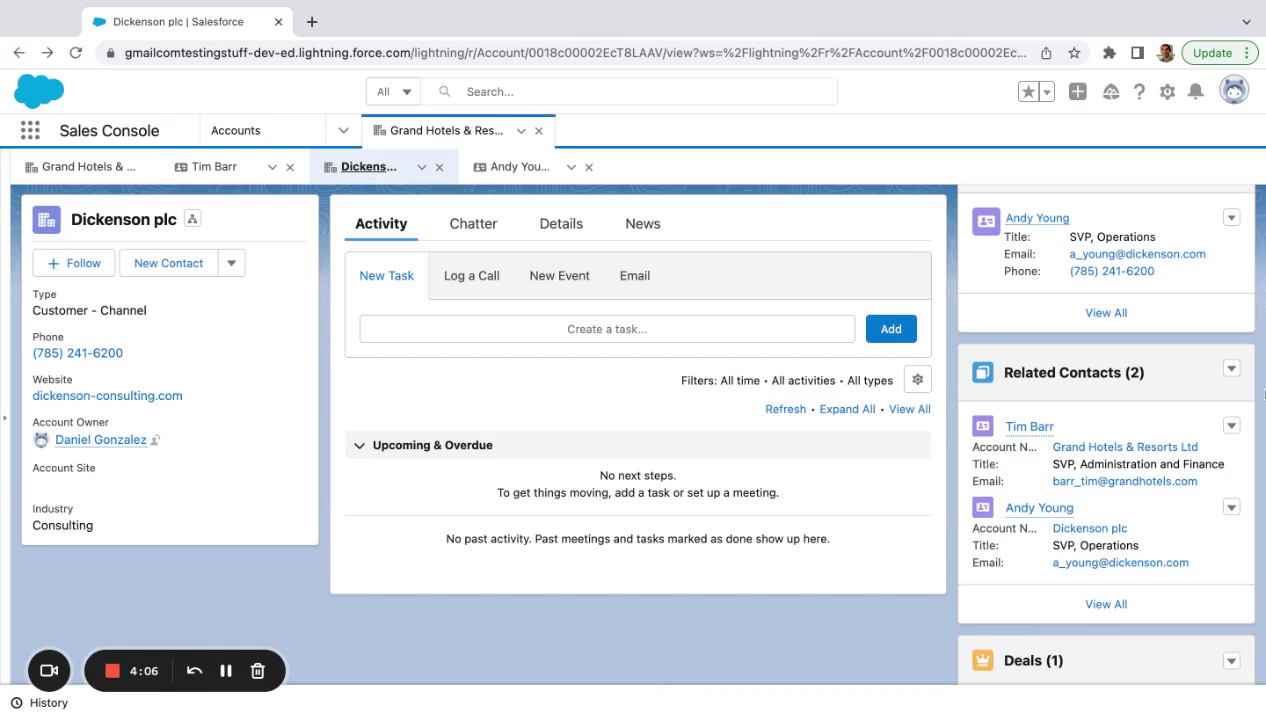
{"action": "left_click", "coordinate": [1231, 429]}
{"action": "left_click", "coordinate": [1200, 458]}
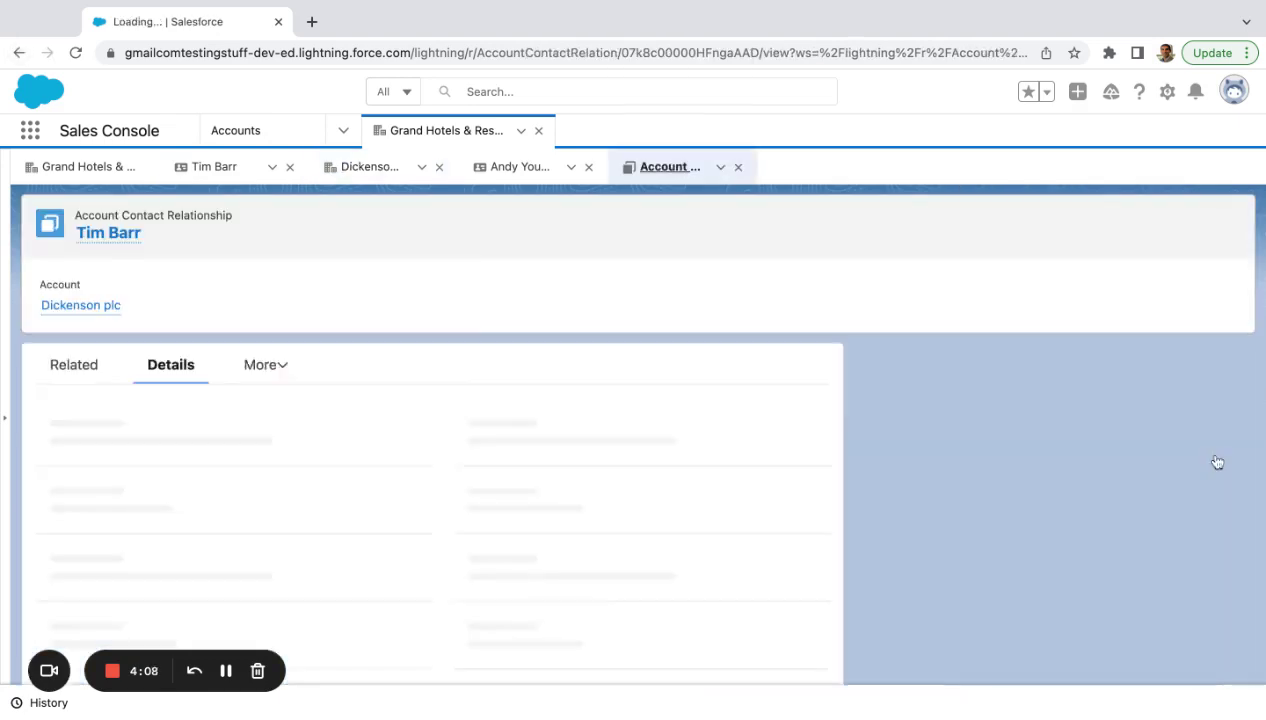